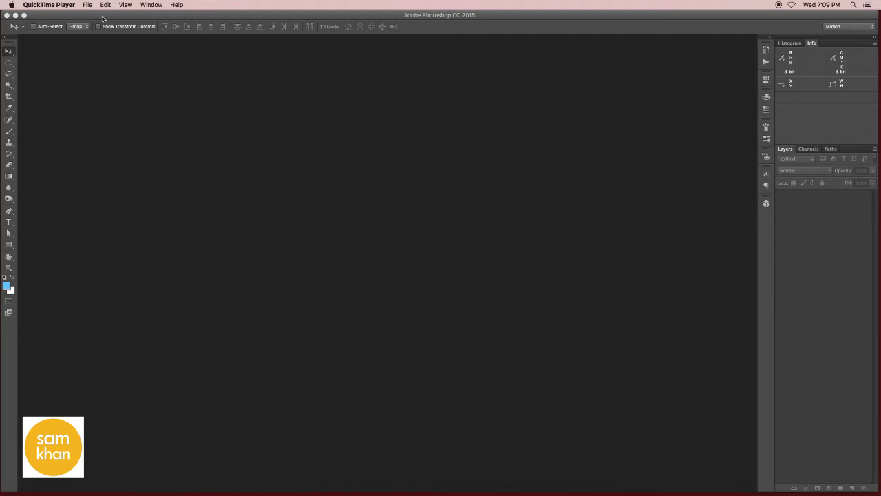
Step: Activate Photoshop and bring up its File menu
click(87, 71)
click(79, 5)
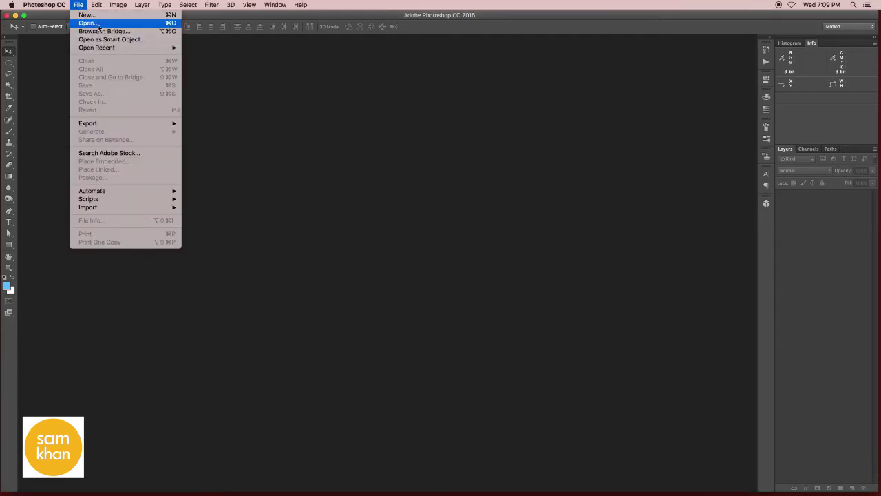
Step: Open the spotlight background JPG
click(98, 25)
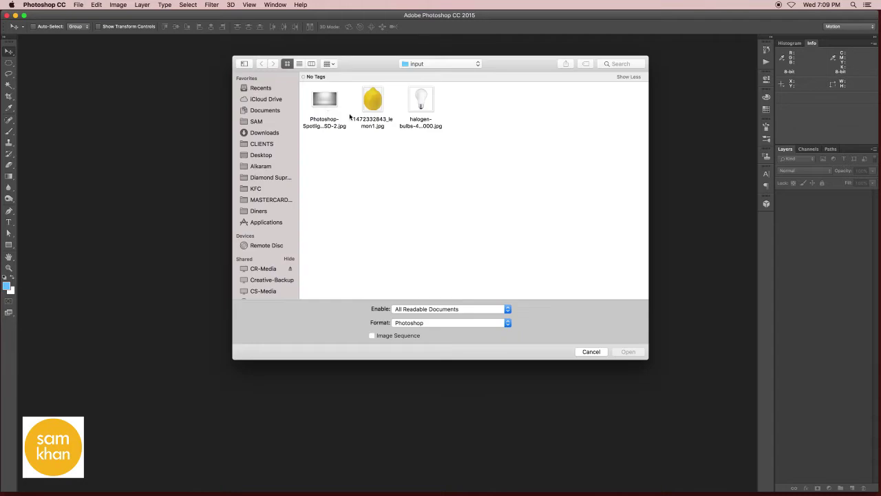
click(327, 104)
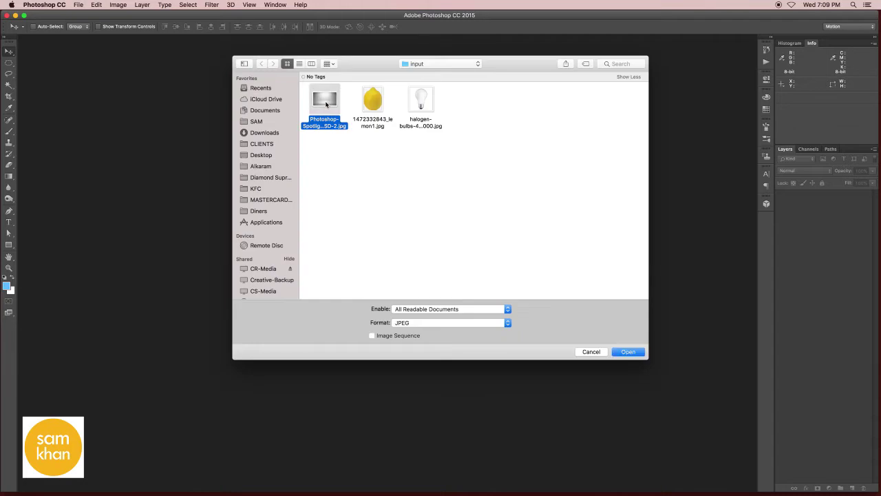
click(626, 352)
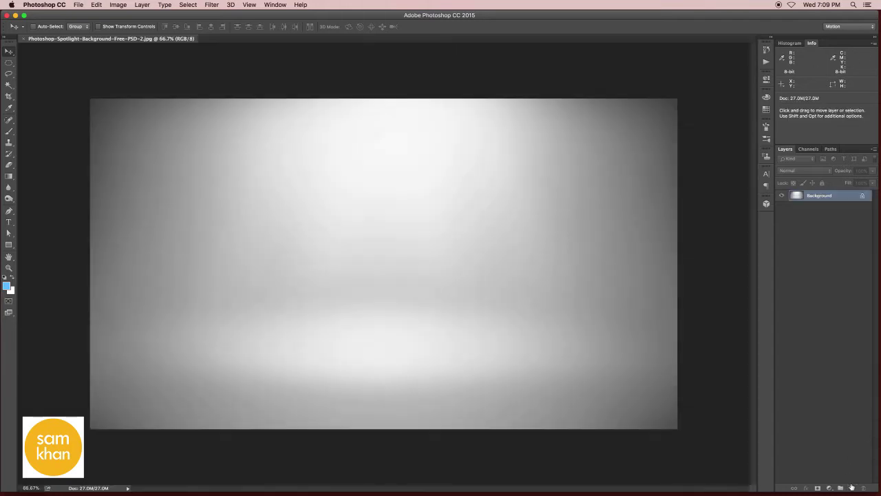
Step: Add a new layer filled with a pale light-blue foreground colour
click(852, 487)
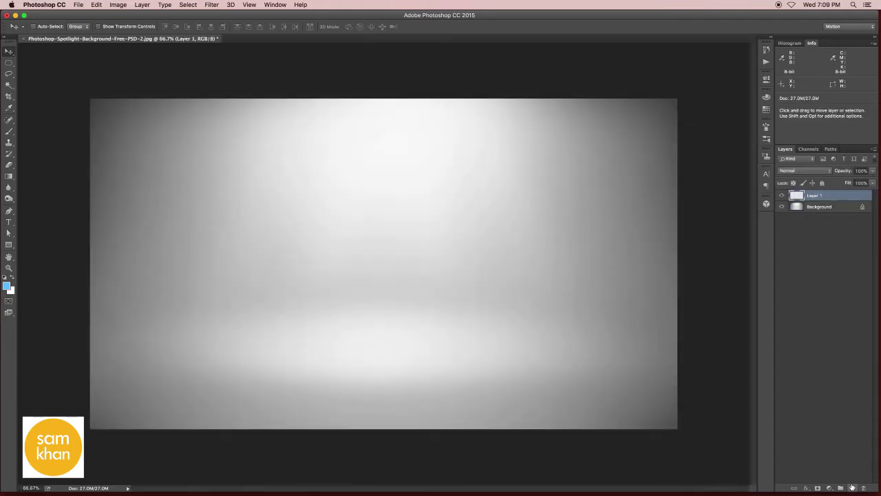
click(7, 285)
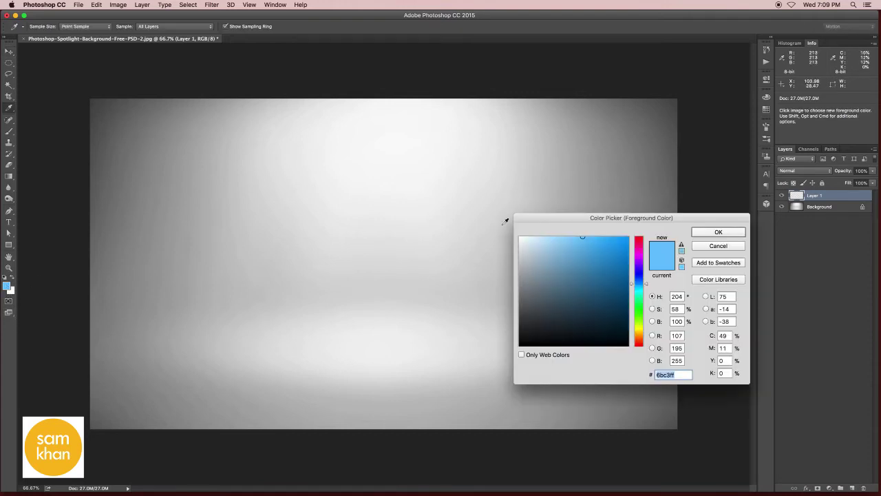
drag(575, 244, 577, 231)
click(713, 234)
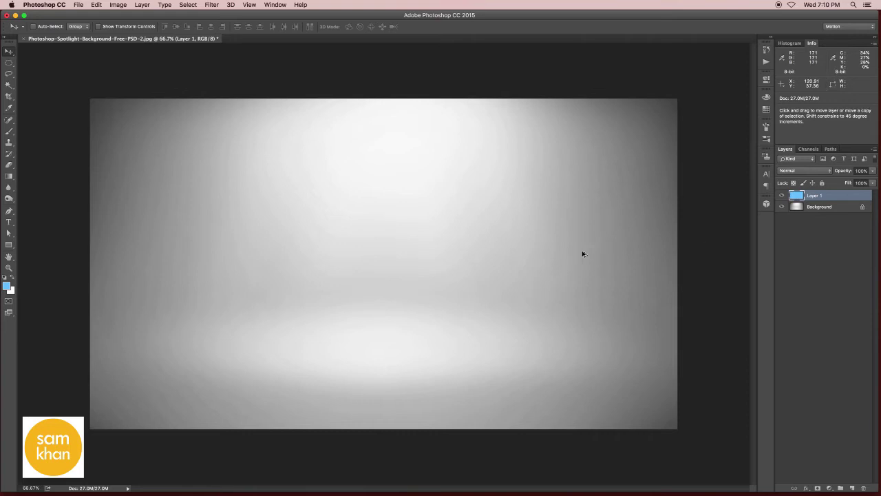
key(alt+BackSpace)
Step: Try Multiply and Linear Burn, then set the blue layer's blend mode to Color Burn
click(799, 170)
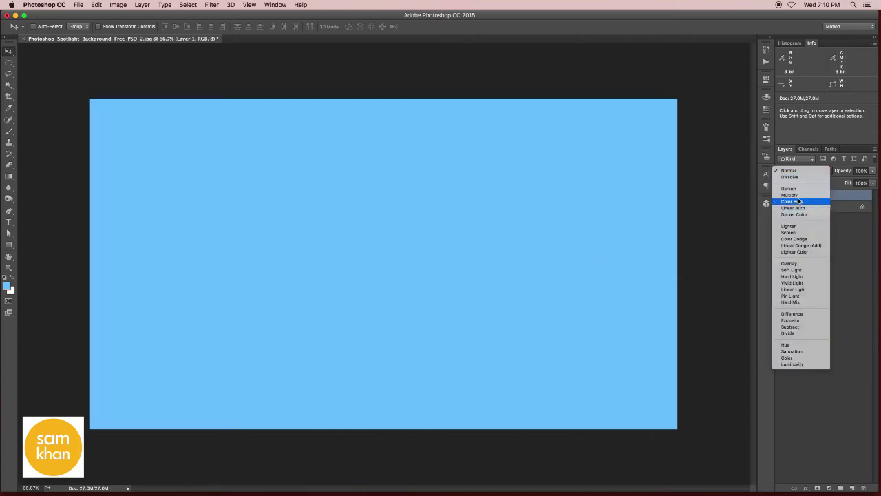
click(797, 196)
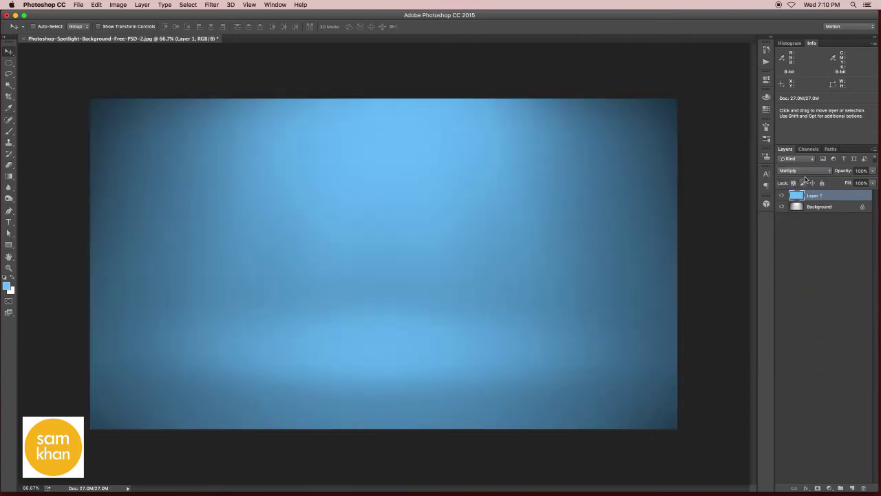
click(805, 171)
click(808, 185)
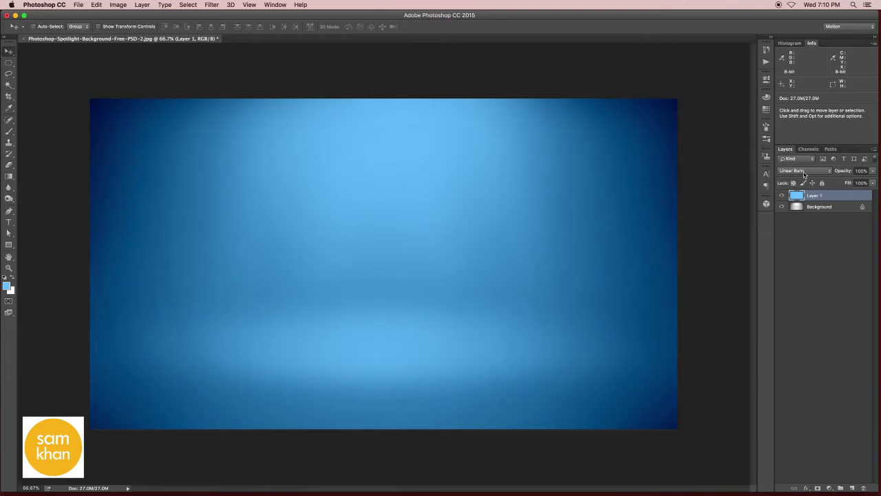
click(804, 173)
click(805, 168)
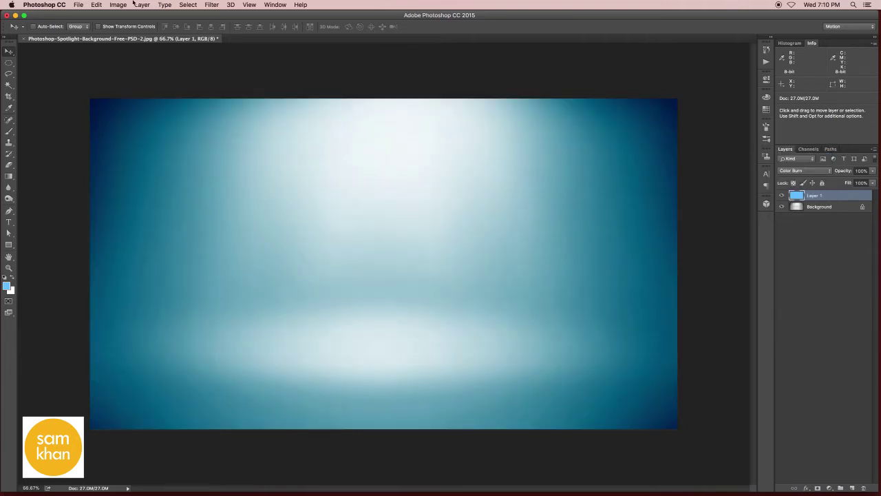
click(75, 6)
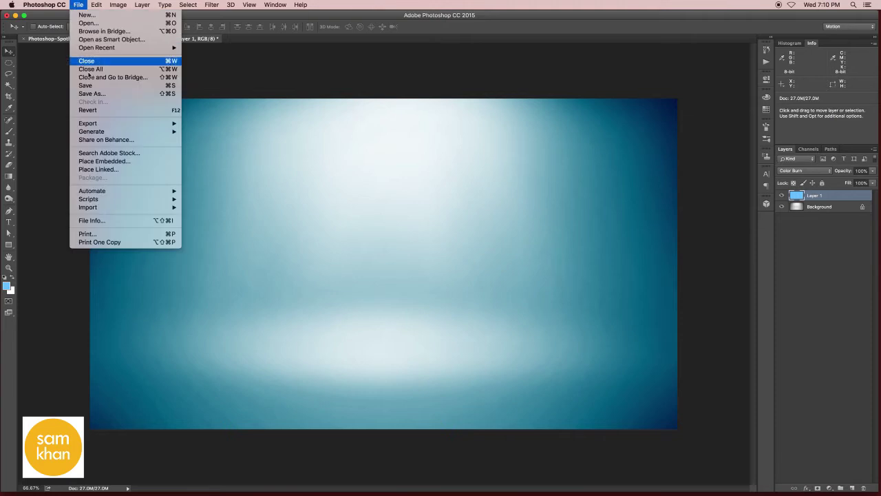
Step: Place the halogen bulb image embedded, enlarge it to about 143%, and zoom onto its base
click(113, 165)
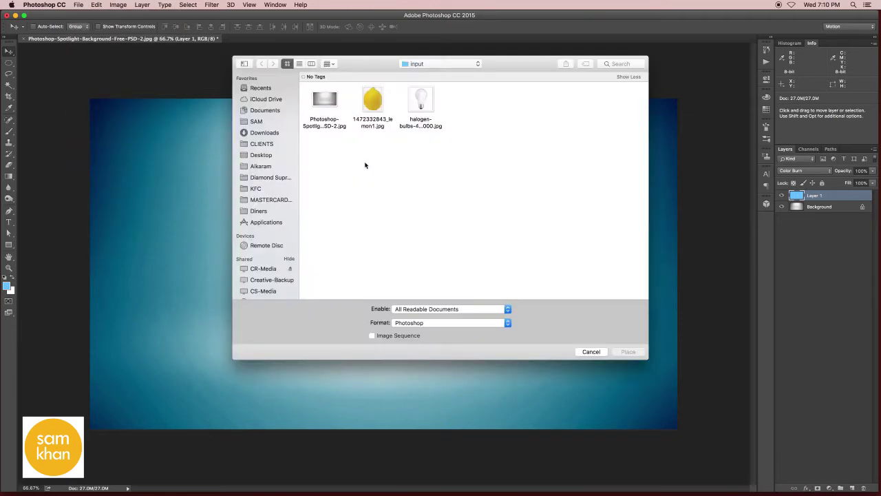
click(417, 110)
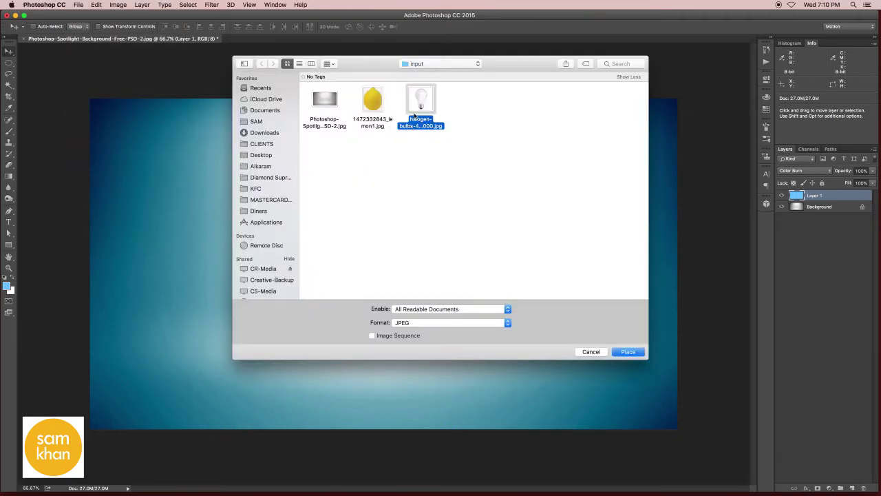
click(632, 352)
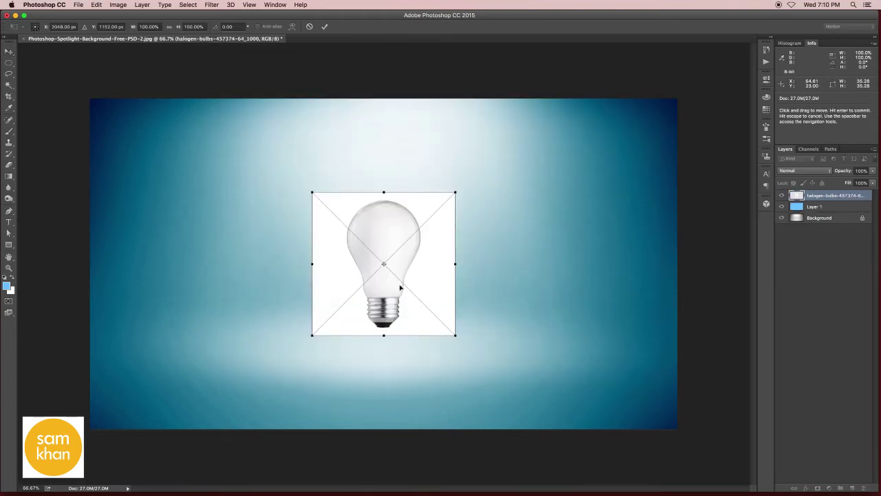
mouse_move(457, 336)
mouse_down()
mouse_move(487, 349)
mouse_move(487, 367)
mouse_up()
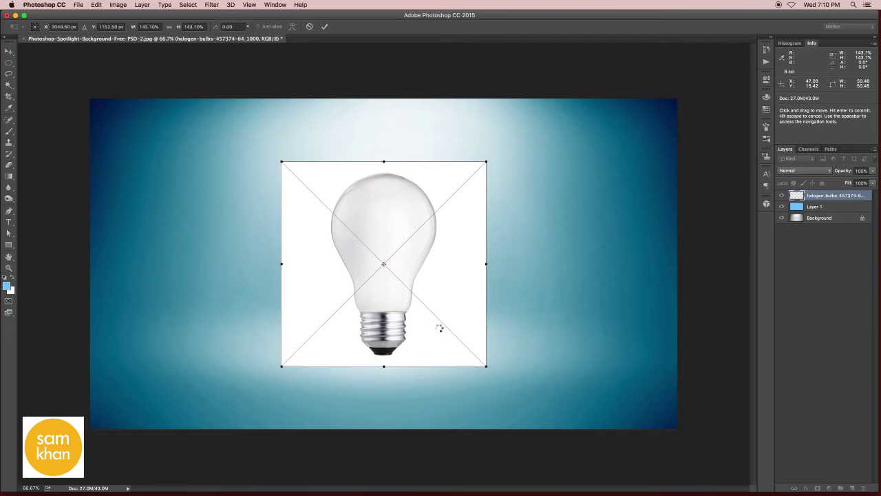
key(Return)
super+click(447, 344)
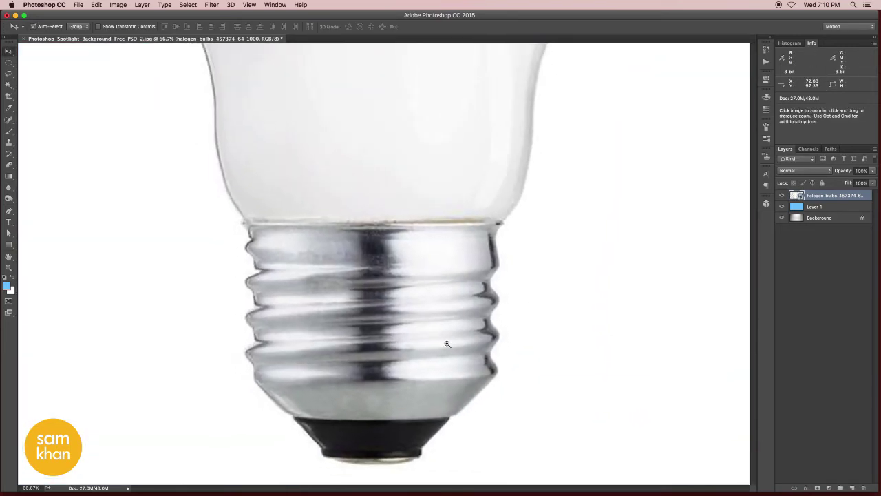
Step: Trace a closed Pen path around the bulb's metal screw base
key(p)
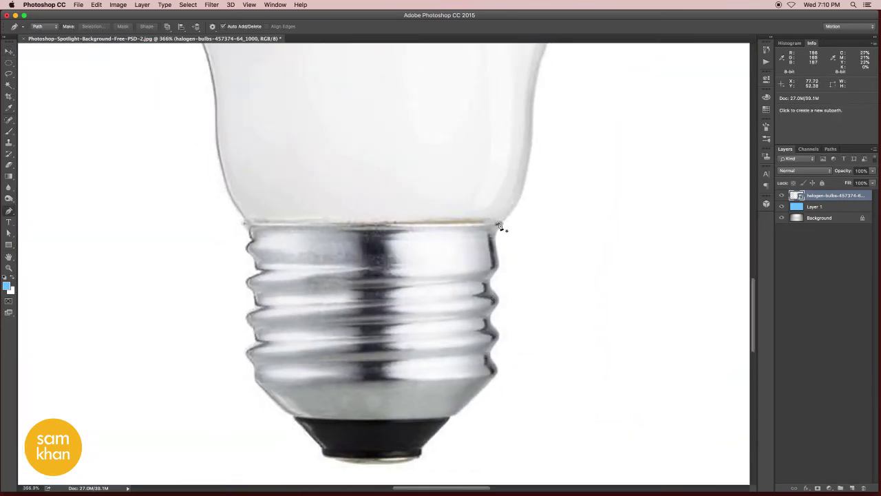
click(490, 285)
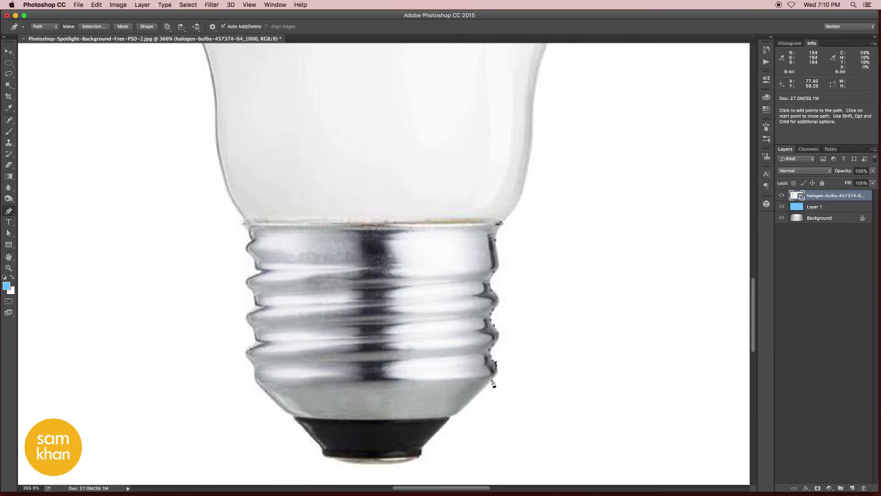
drag(493, 383, 490, 380)
drag(364, 471, 358, 466)
drag(289, 414, 286, 411)
drag(253, 365, 256, 334)
click(253, 322)
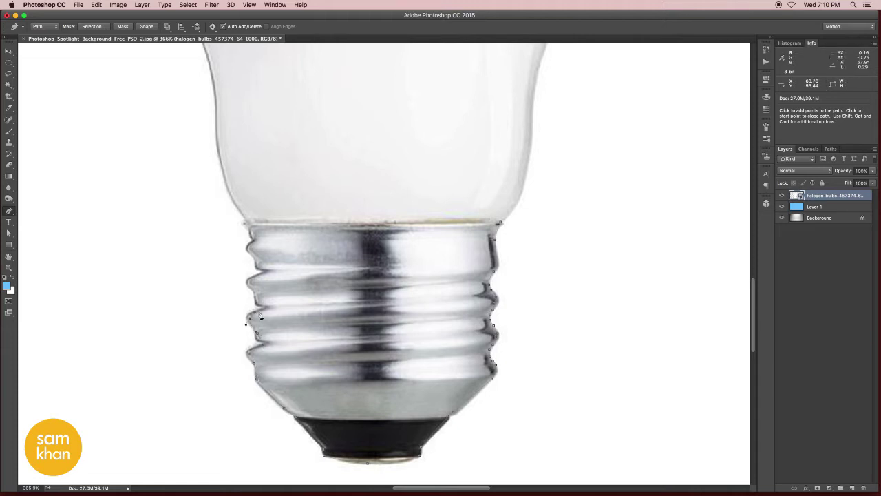
drag(253, 290, 252, 289)
drag(252, 235, 252, 228)
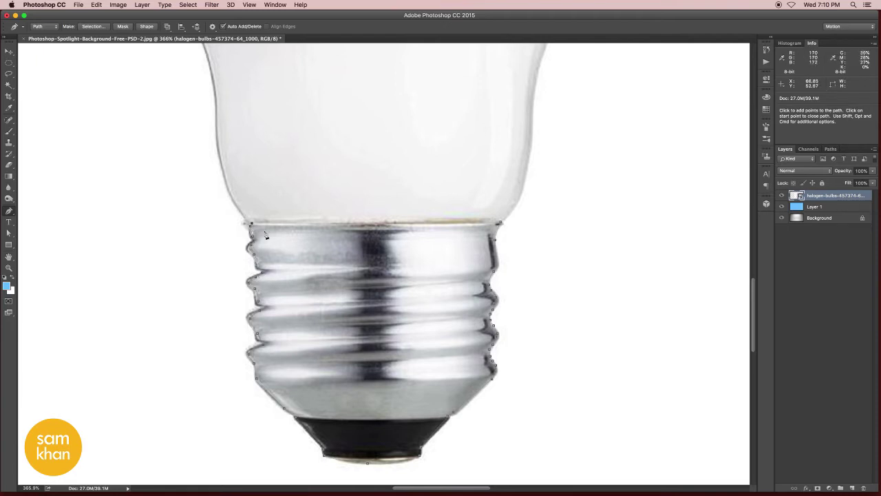
click(501, 223)
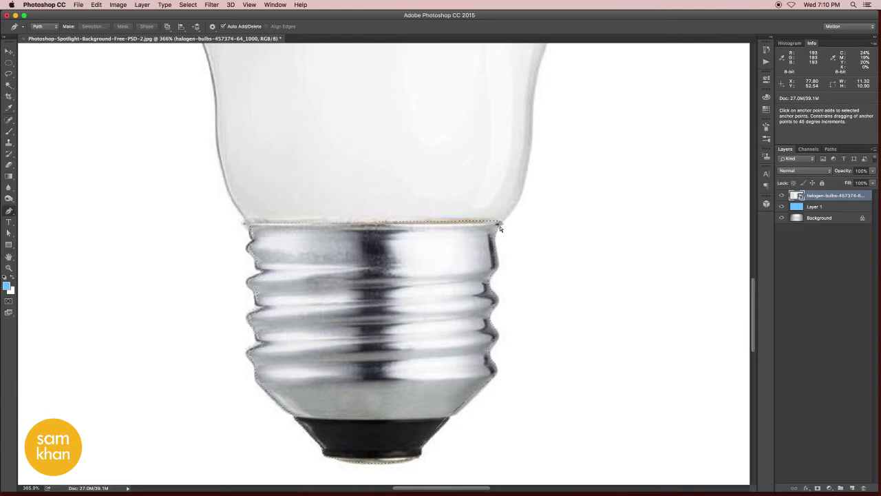
Step: Convert the path to a selection, add an inverted layer mask, and fit the image on screen
key(ctrl+Return)
alt+click(818, 489)
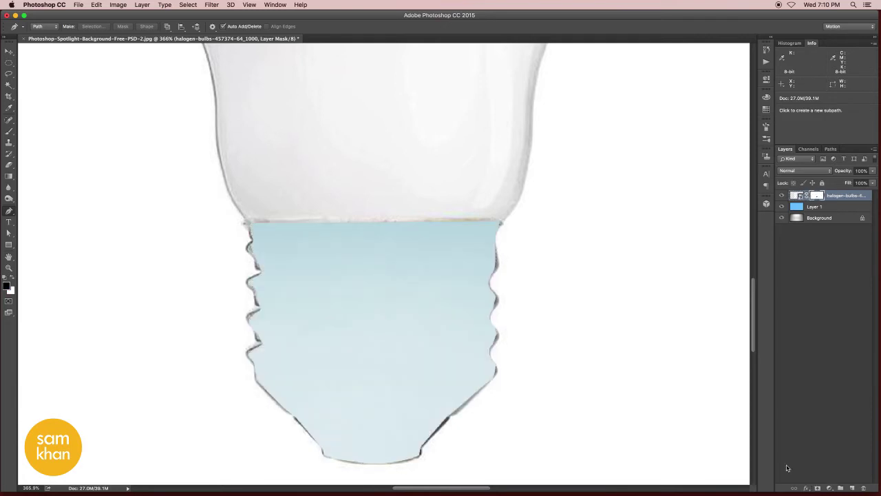
key(ctrl+i)
key(v)
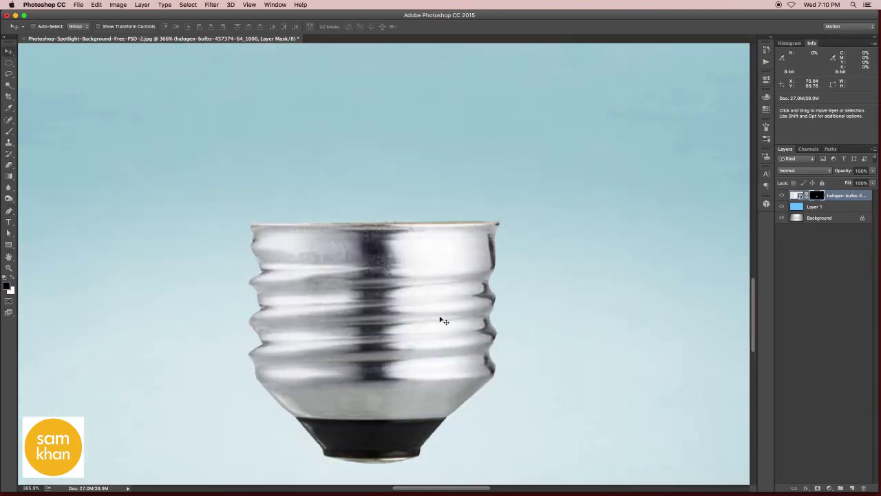
key(ctrl+0)
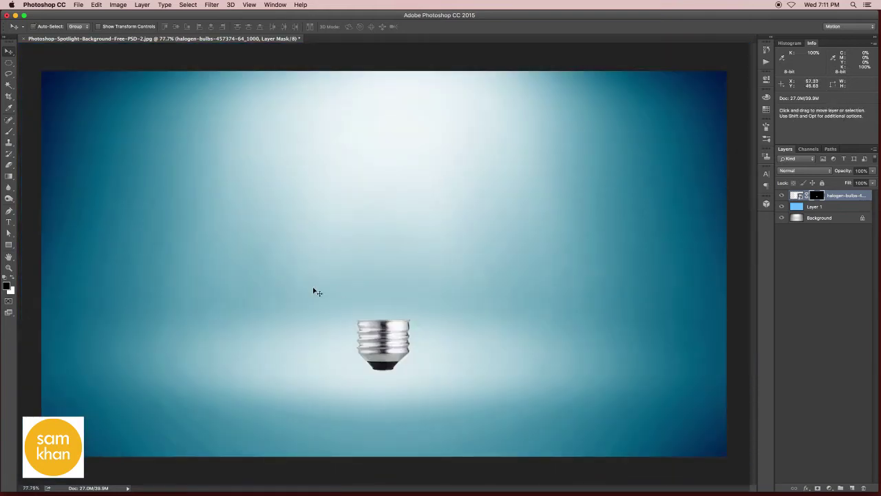
Step: Place the lemon image and enlarge it to cover the bulb's top
click(80, 4)
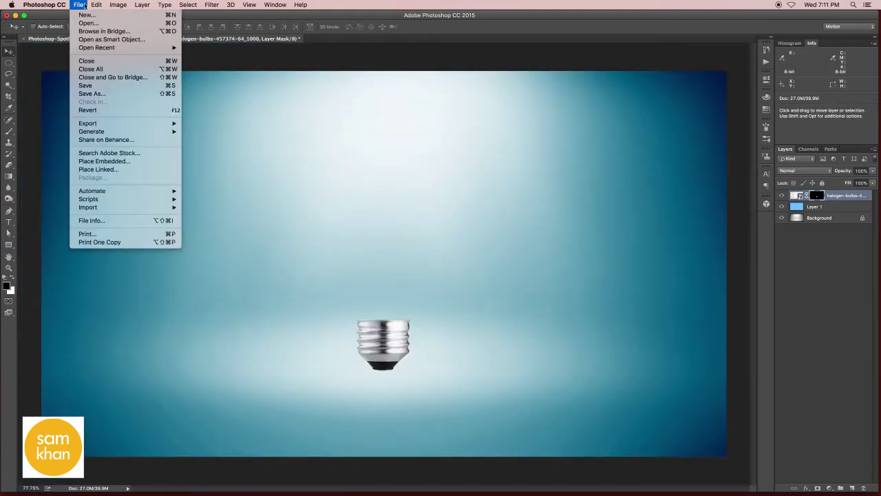
click(103, 161)
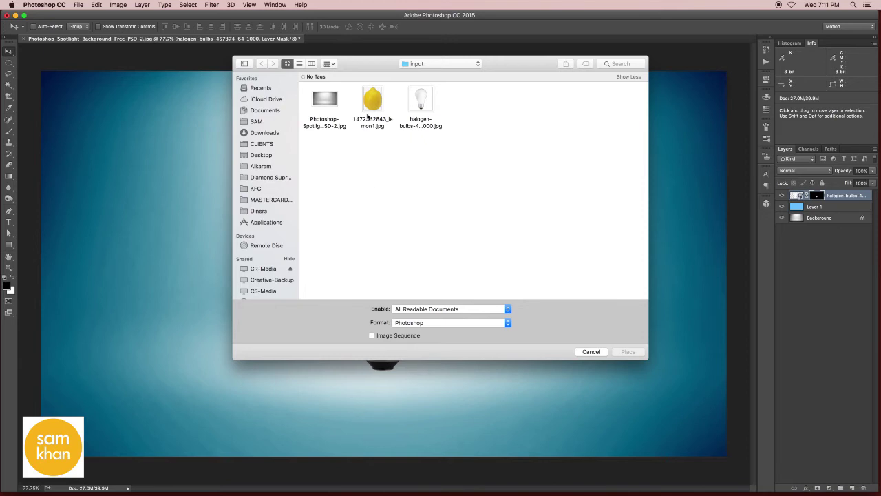
click(372, 104)
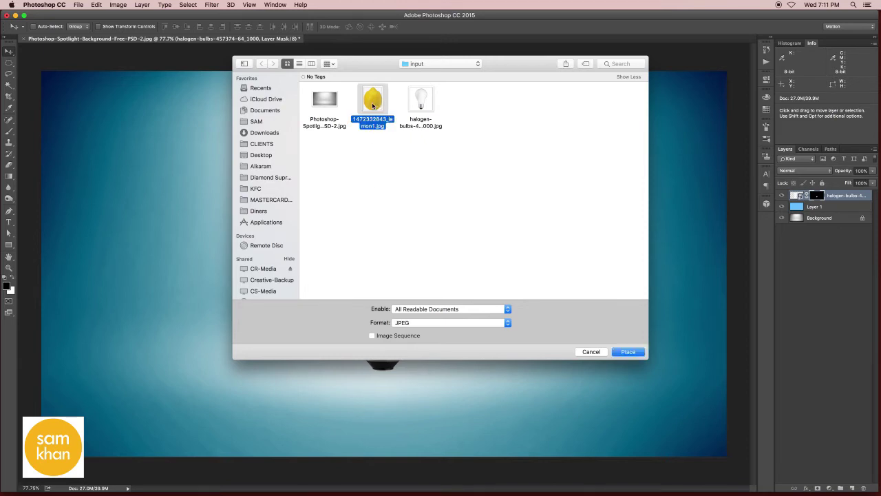
click(627, 352)
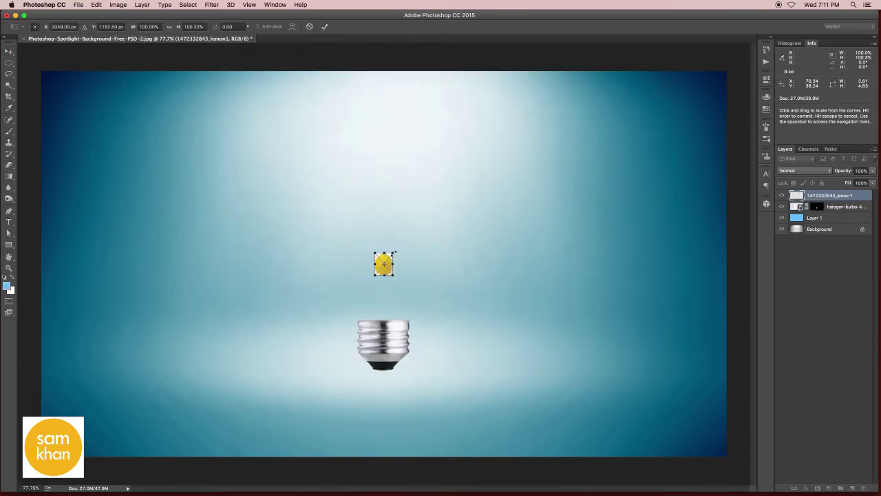
drag(395, 252, 432, 204)
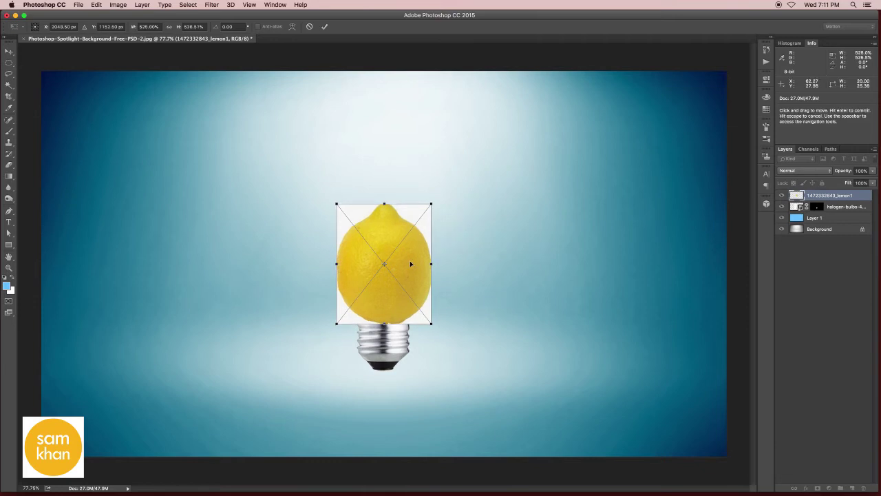
click(325, 26)
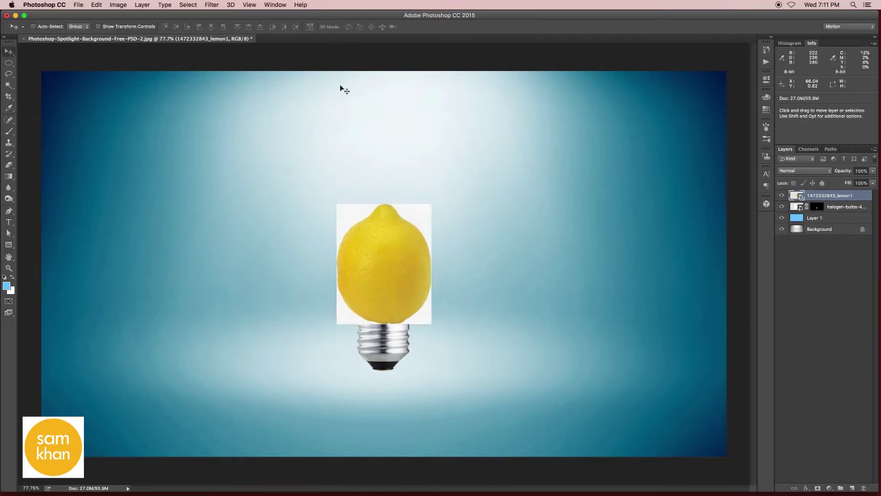
Step: Magic Wand the lemon's white background, invert the selection, and mask it away
key(w)
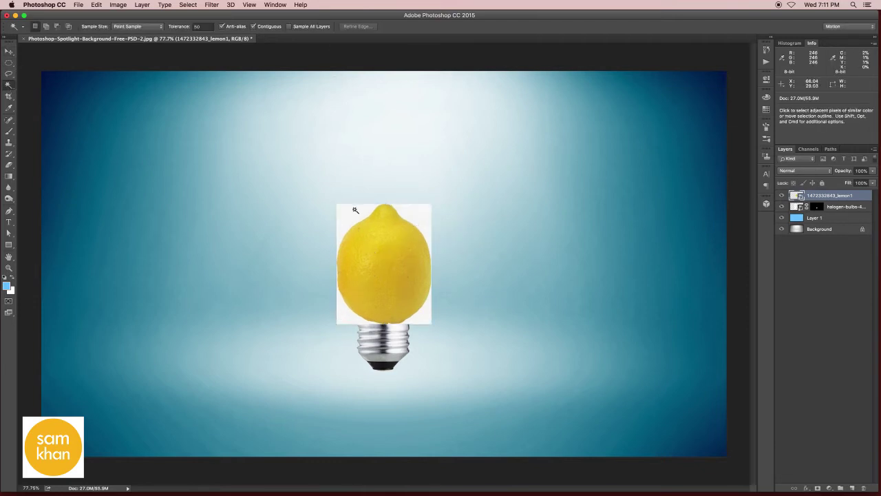
click(354, 208)
shift+click(424, 215)
shift+click(416, 313)
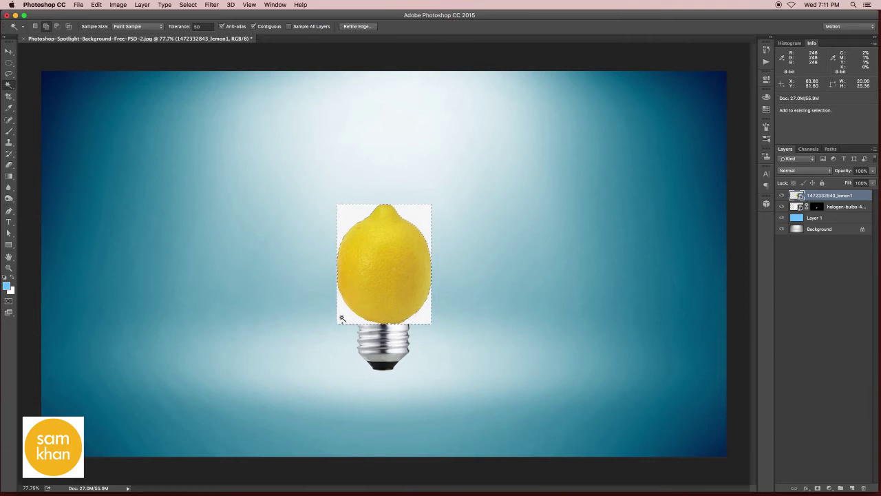
scroll(407, 313, up, 3)
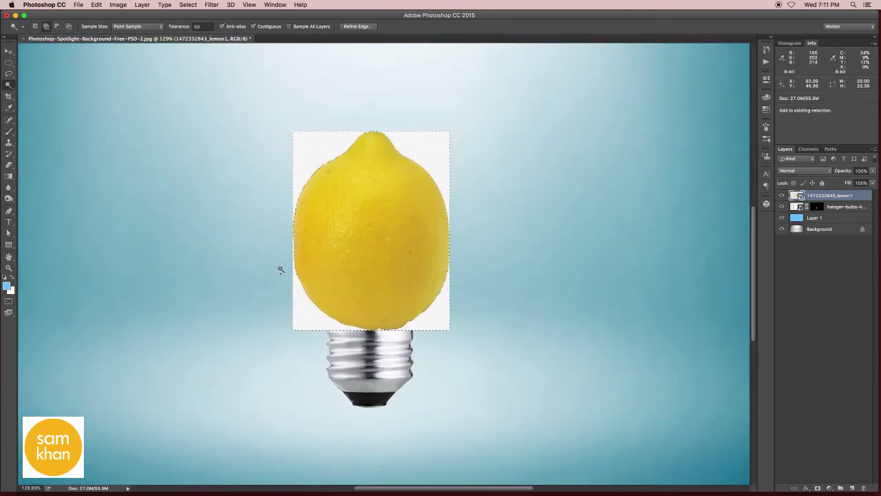
key(ctrl+shift+i)
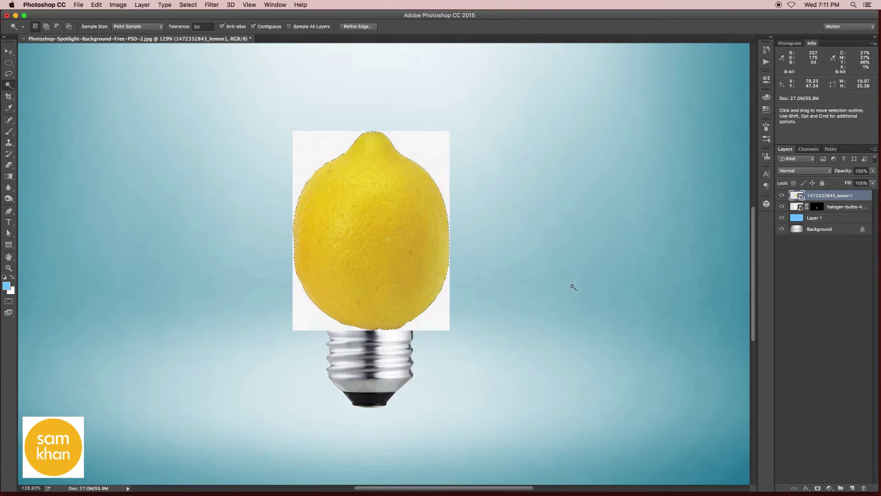
click(818, 487)
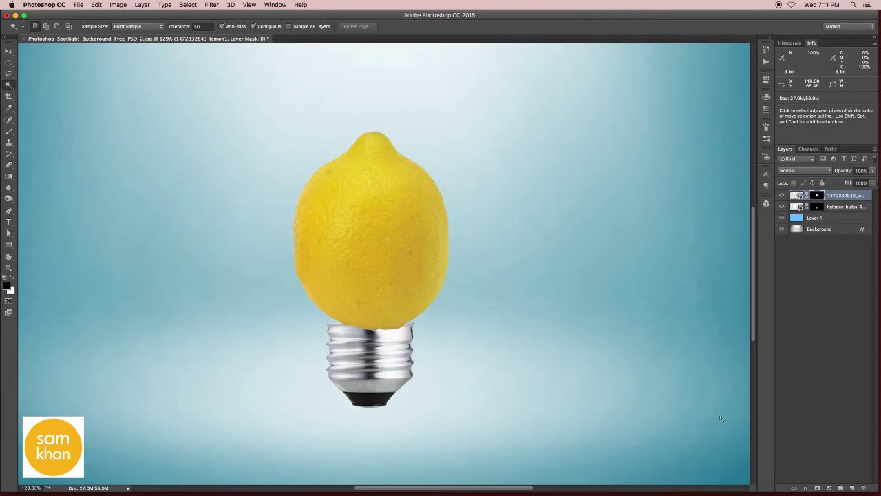
Step: Name the lemon image layer 'lemon' and the halogen layer 'bulb'
key(v)
double_click(846, 197)
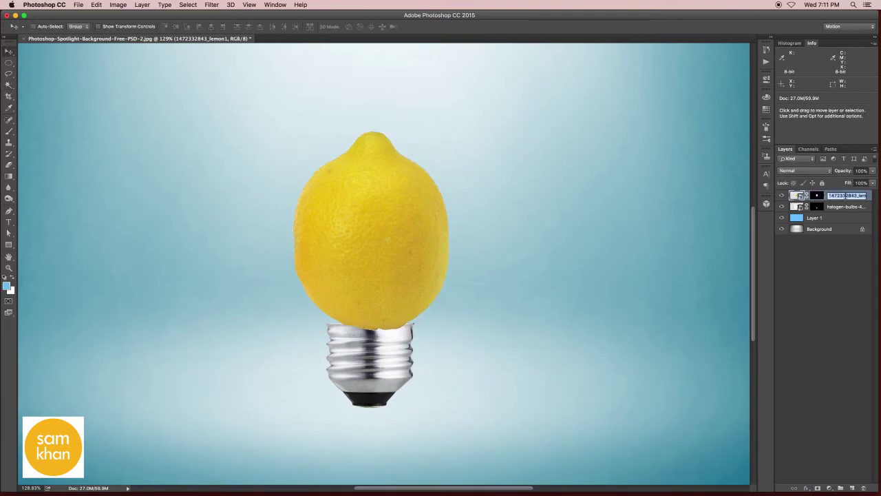
key(BackSpace)
text(lemon)
key(Return)
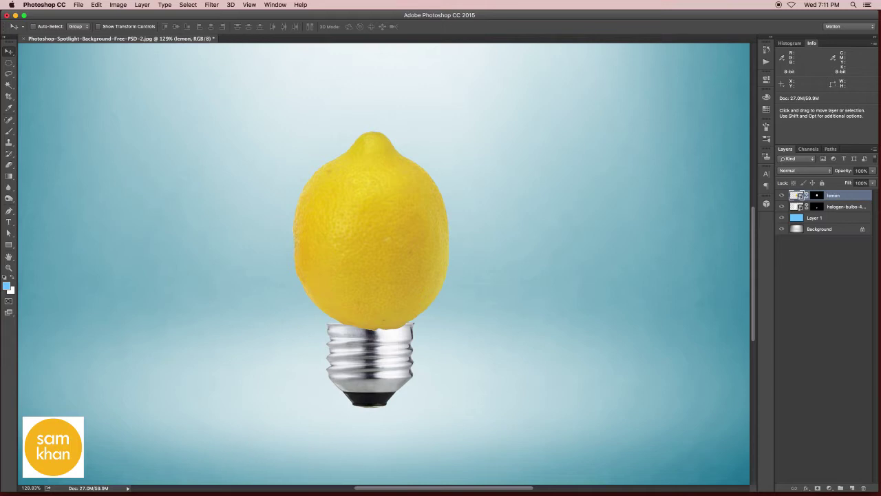
double_click(856, 207)
text(bul)
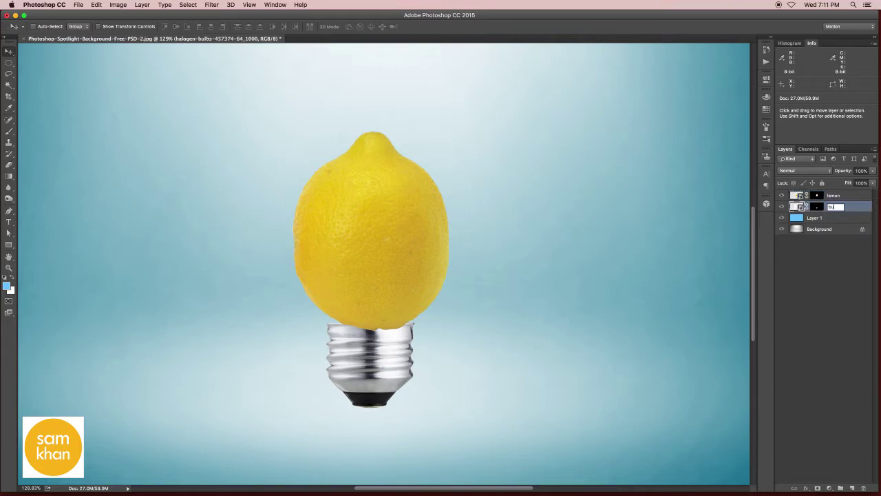
text(b)
key(Return)
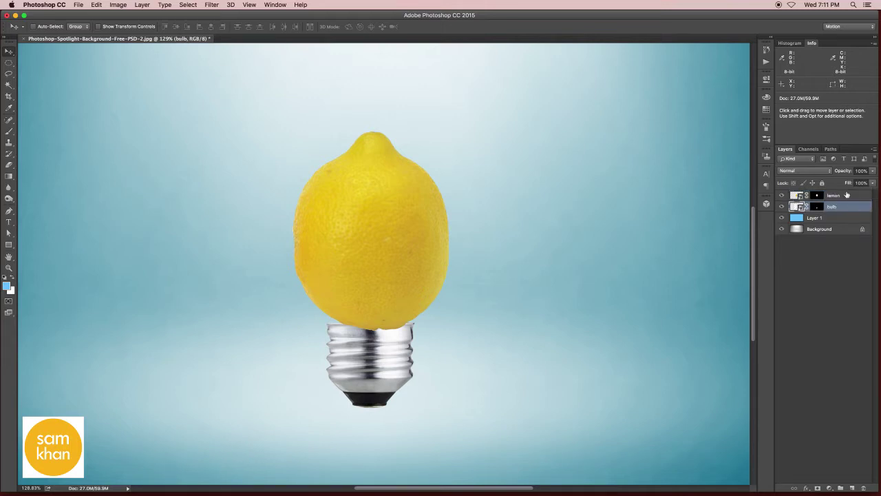
click(846, 195)
Step: Stack the lemon layer beneath the bulb layer and nudge the lemon down-left into the base
double_click(847, 198)
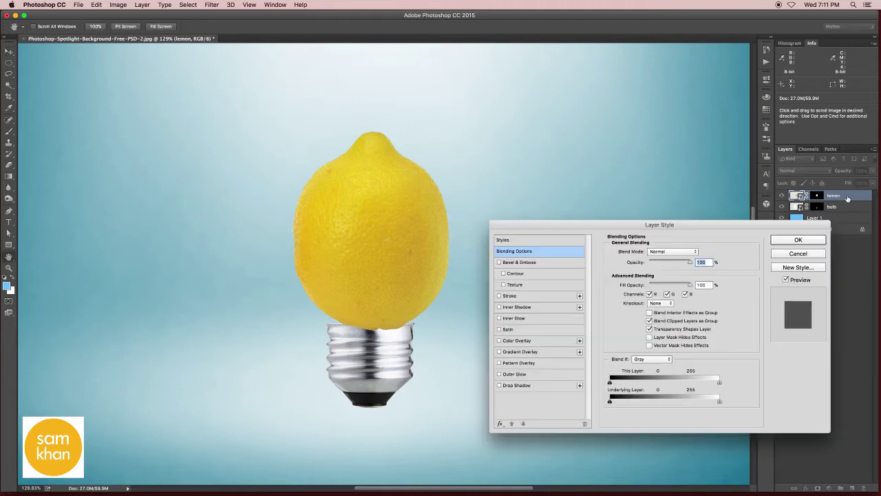
key(Escape)
drag(848, 198, 844, 211)
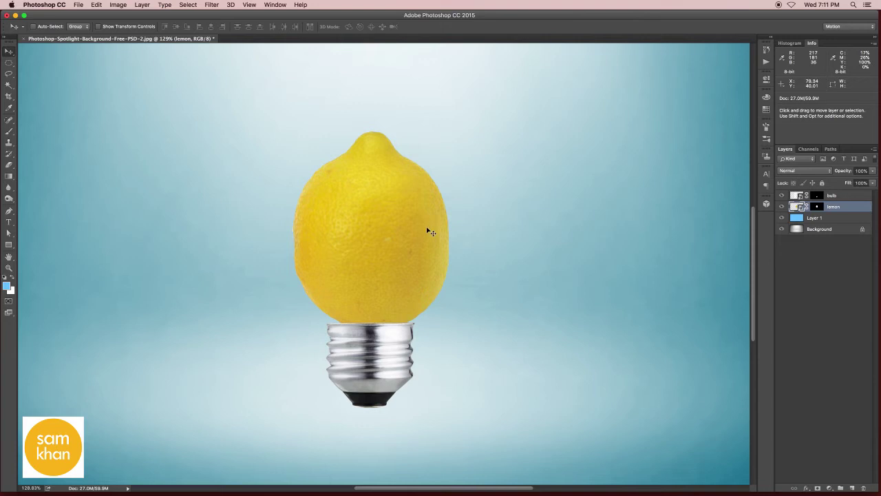
mouse_move(427, 231)
mouse_down()
mouse_move(414, 235)
mouse_move(399, 272)
mouse_up()
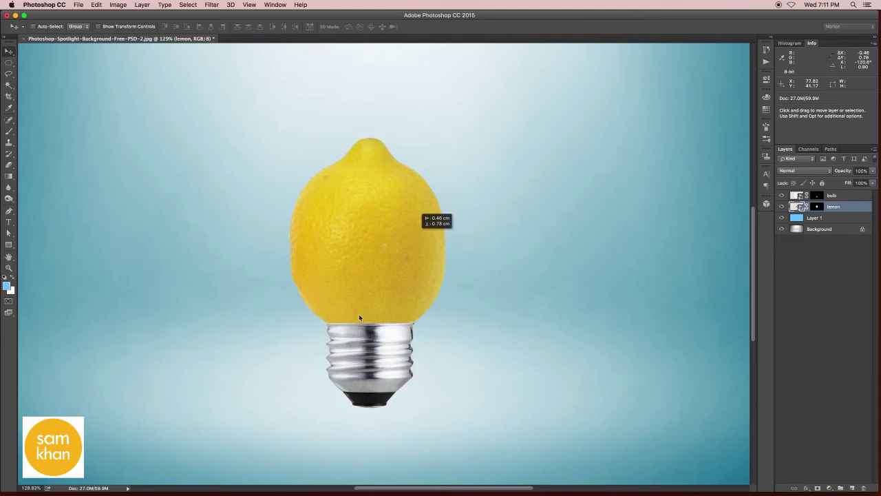
scroll(359, 316, up, 3)
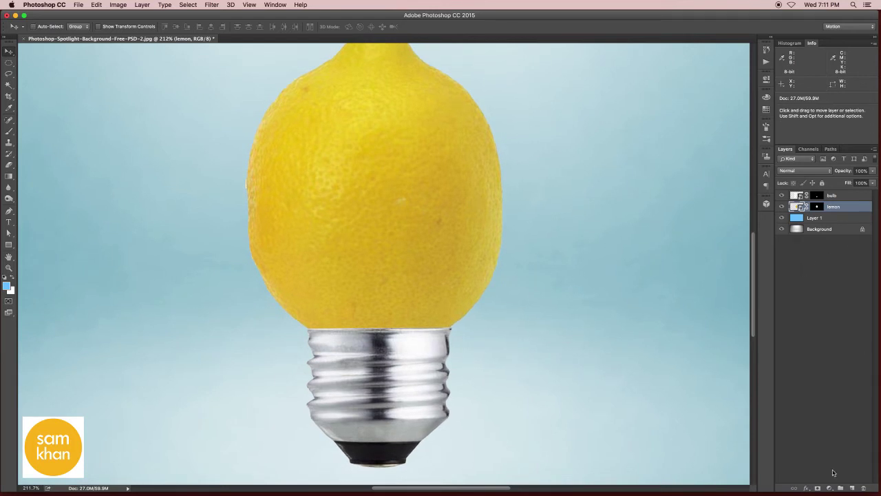
Step: On a new Layer 2, paint soft black shadows with a small brush at both base edges
click(852, 487)
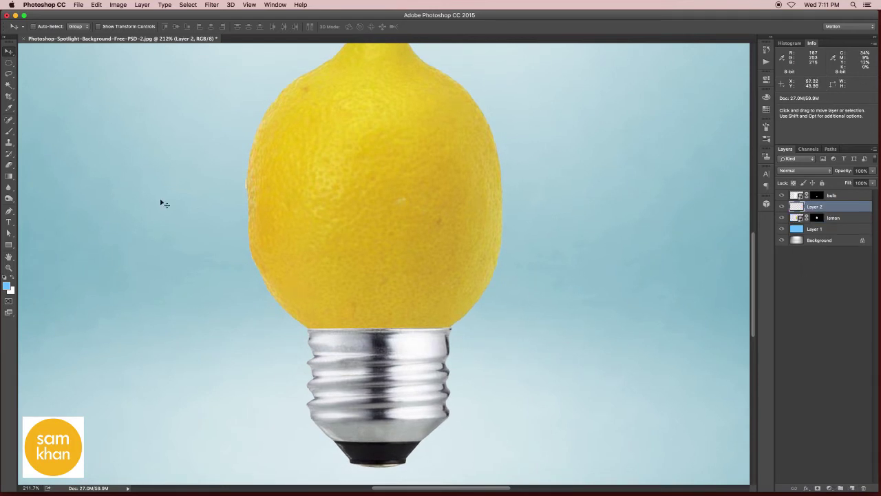
click(9, 131)
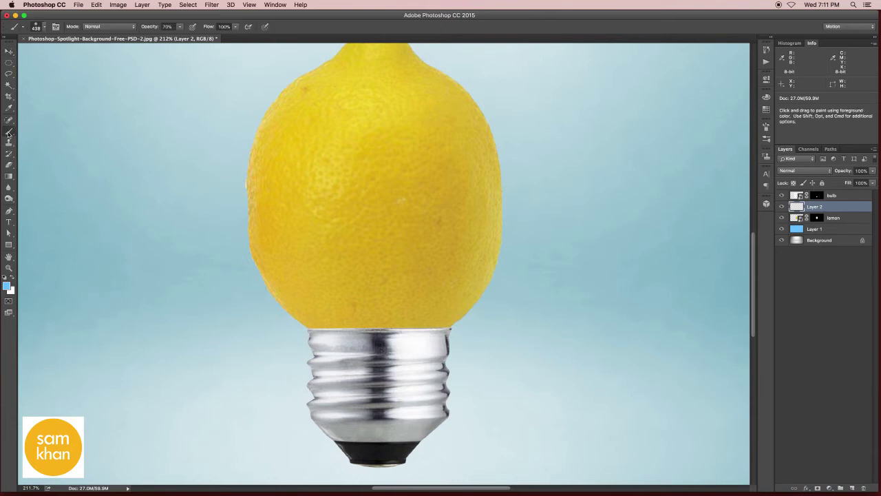
click(9, 286)
click(520, 344)
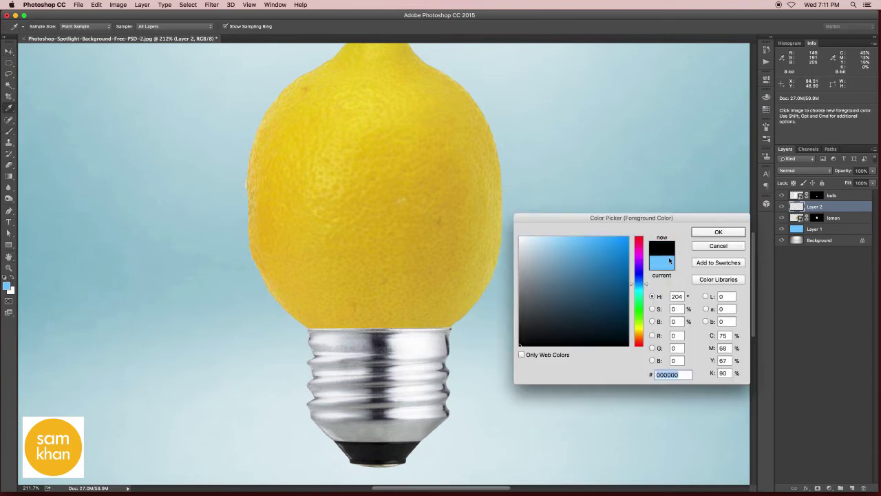
click(718, 232)
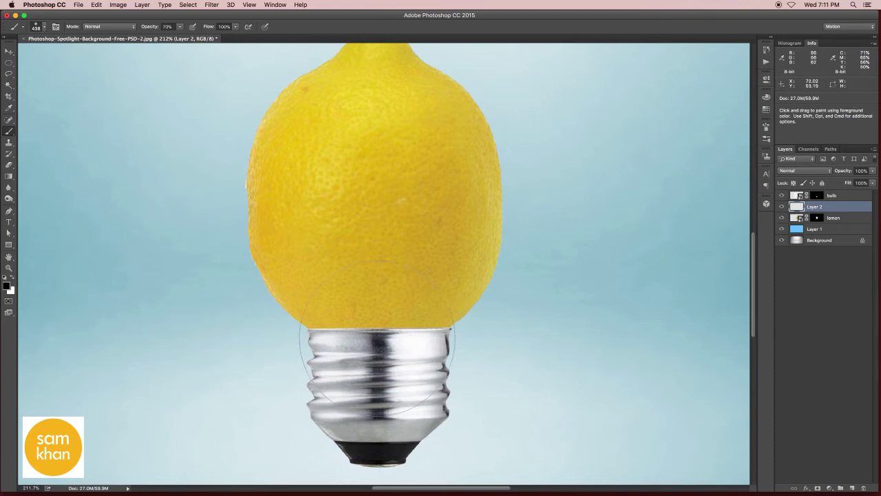
right_click(444, 289)
drag(520, 309, 510, 309)
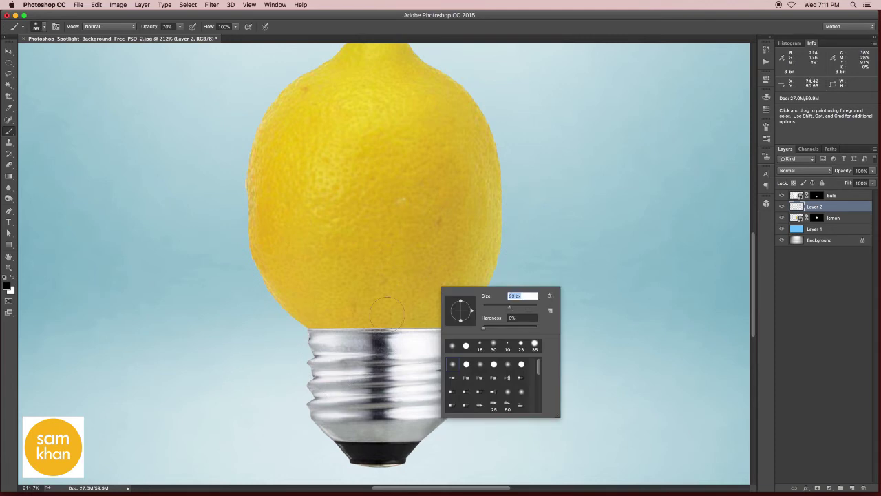
click(550, 248)
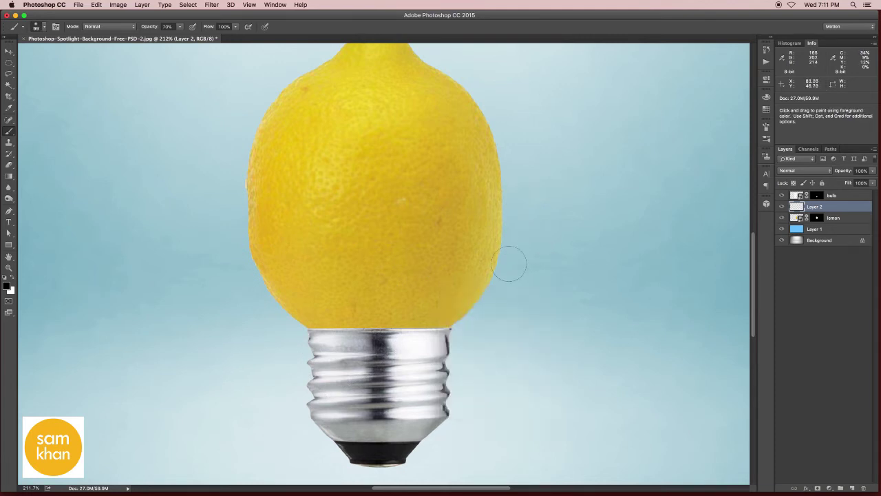
click(308, 345)
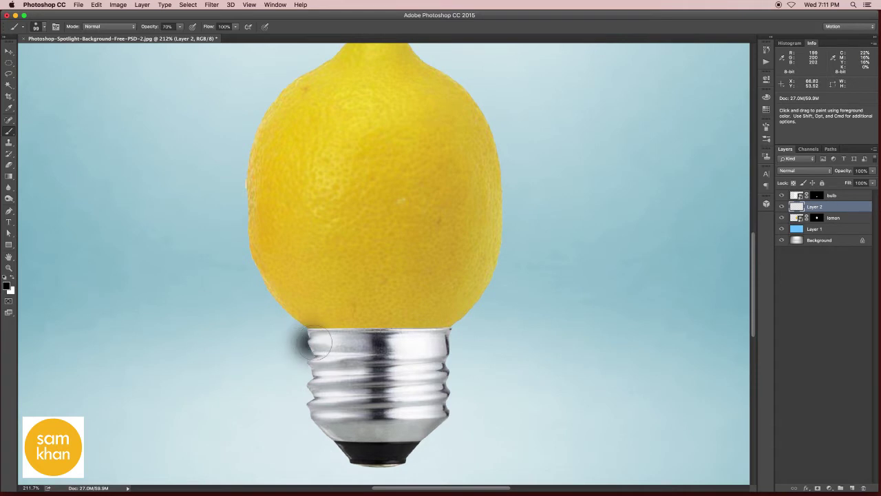
shift+click(465, 339)
Step: Clip the shadow layer to the lemon, reposition it, and set it to Multiply
key(v)
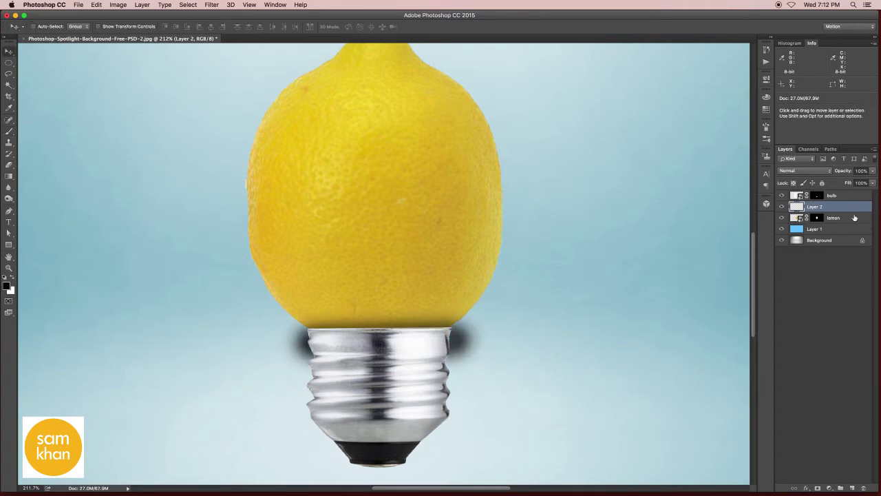
alt+click(789, 212)
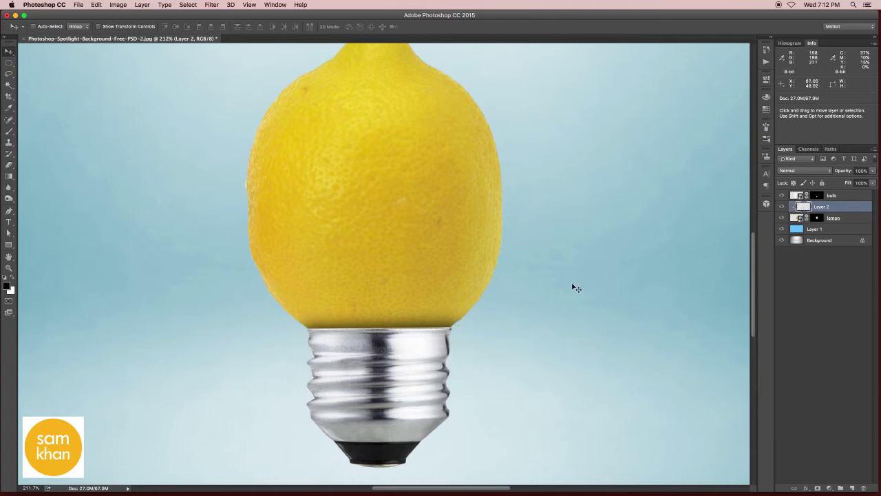
drag(474, 305, 475, 300)
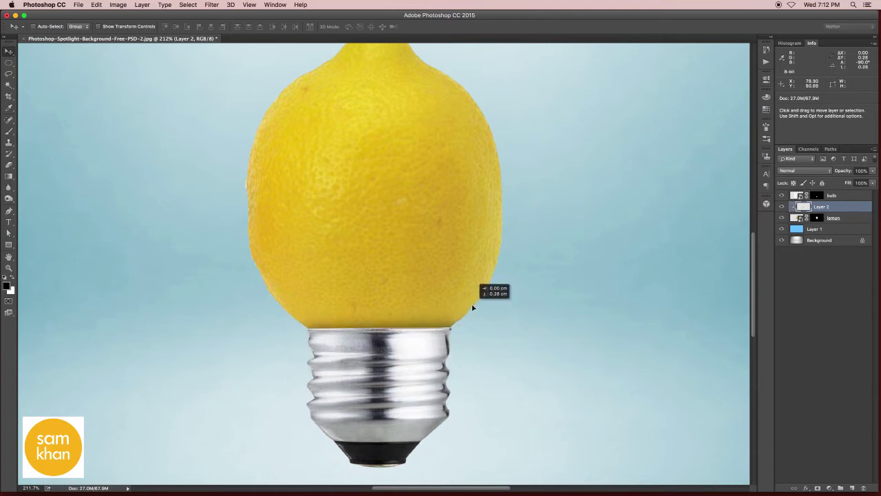
click(804, 171)
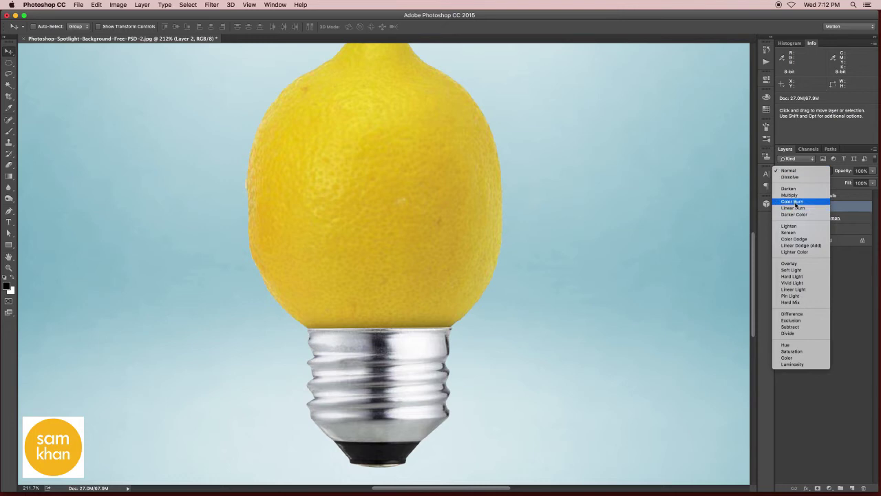
click(799, 196)
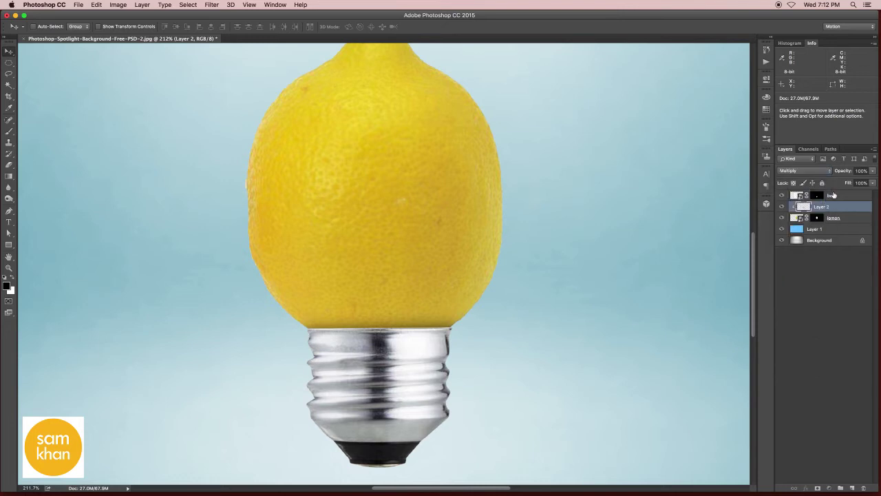
Step: Select the lemon, shadow and bulb layers together while viewing the whole composite
shift+click(833, 217)
drag(567, 241, 468, 230)
shift+click(832, 196)
key(super+z)
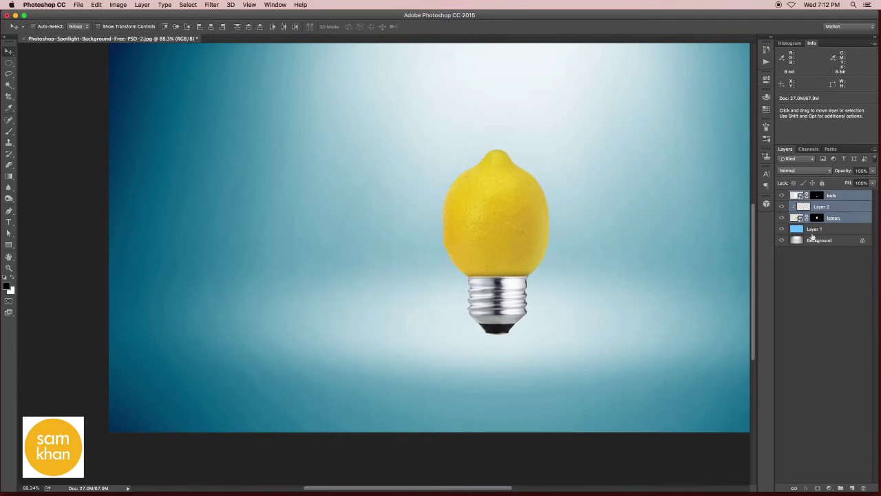
Step: Group the lemon, shadow and bulb layers into a group named 'bulb'
click(841, 487)
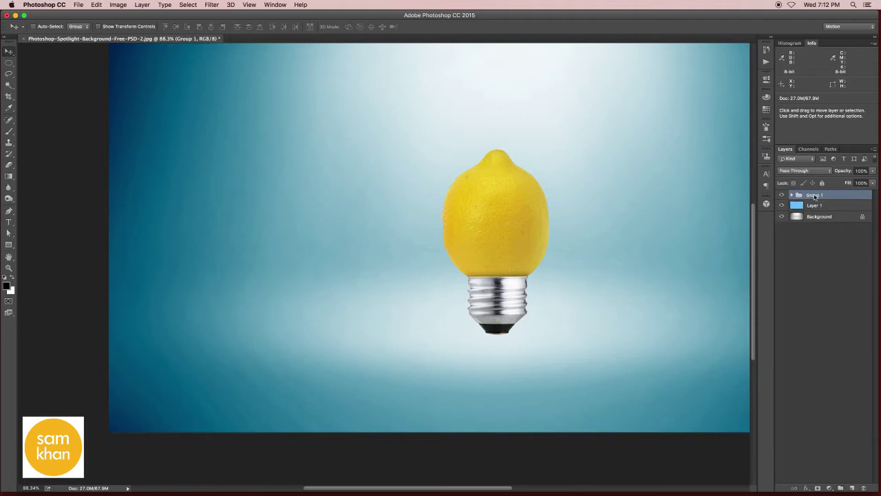
double_click(815, 197)
text(bulb)
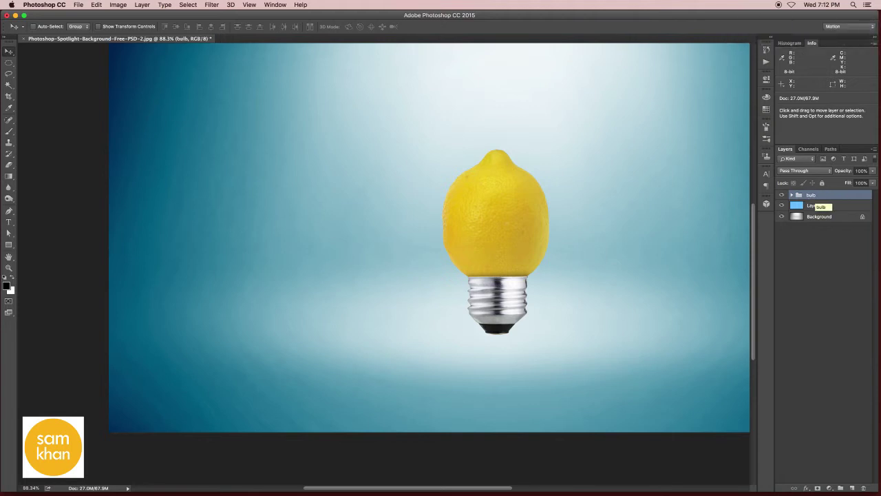
key(Return)
Step: Free Transform the bulb group to 125.7% and about 67.7° rotation, then fit on screen
key(ctrl+t)
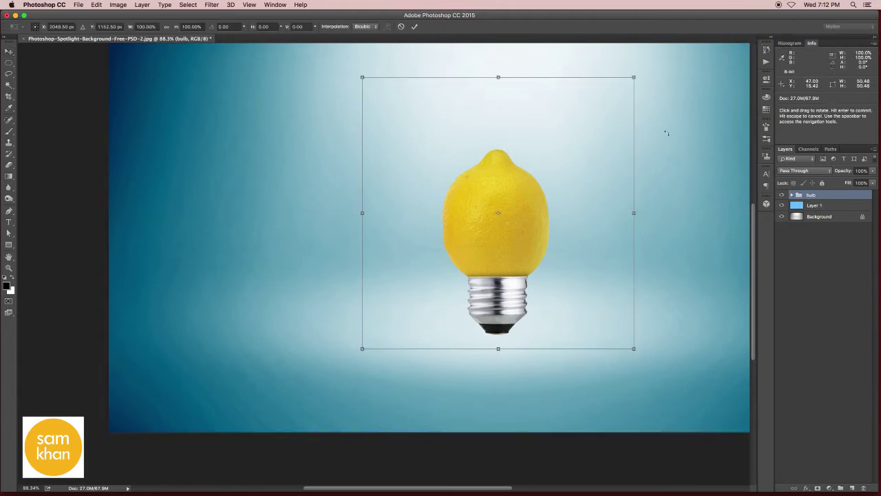
drag(666, 133, 640, 271)
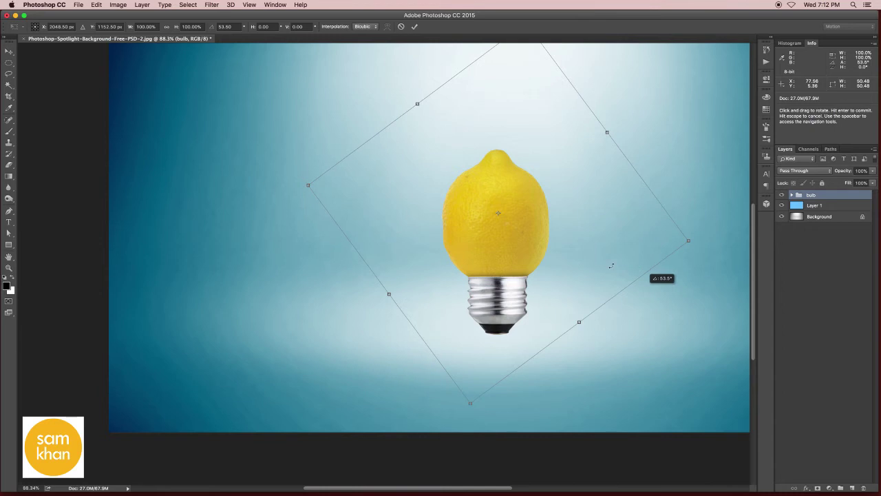
key(ctrl+minus)
key(ctrl+minus)
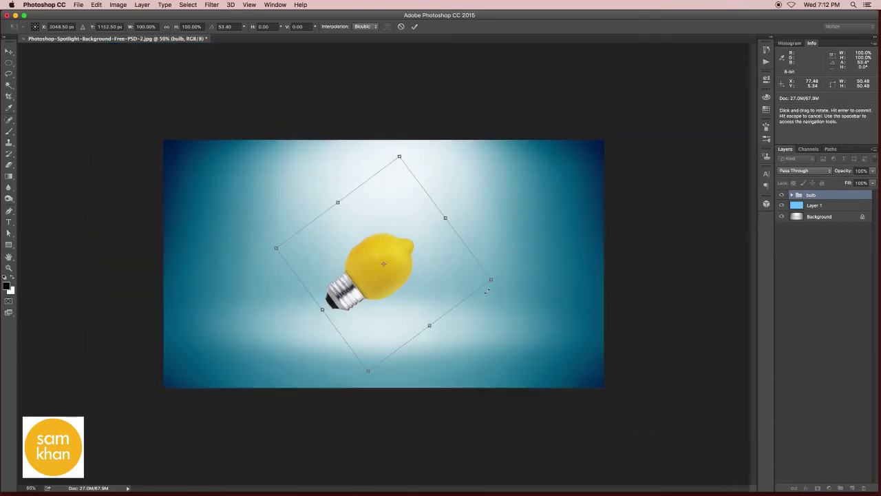
drag(490, 280, 545, 295)
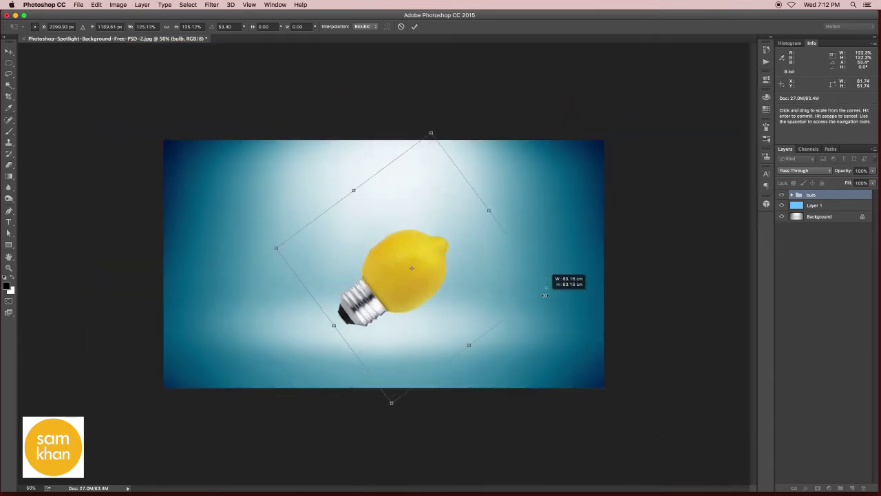
drag(578, 260, 578, 293)
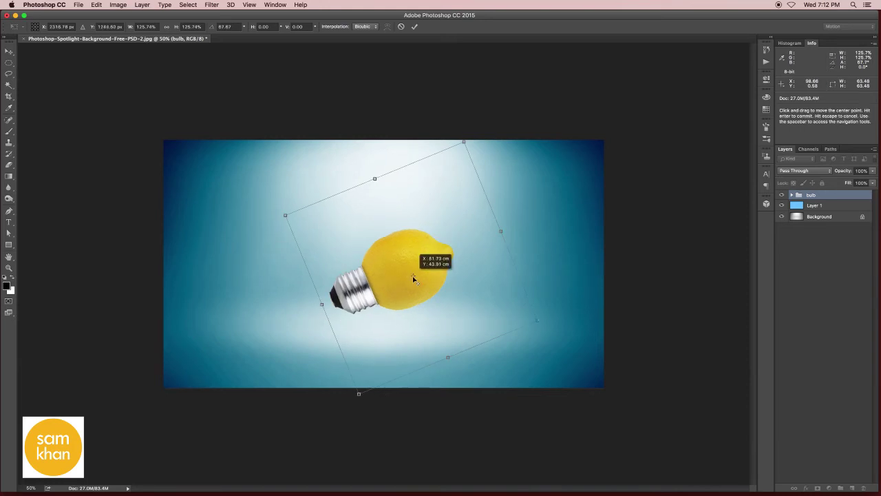
mouse_move(413, 279)
mouse_down()
mouse_move(412, 288)
mouse_move(416, 278)
mouse_up()
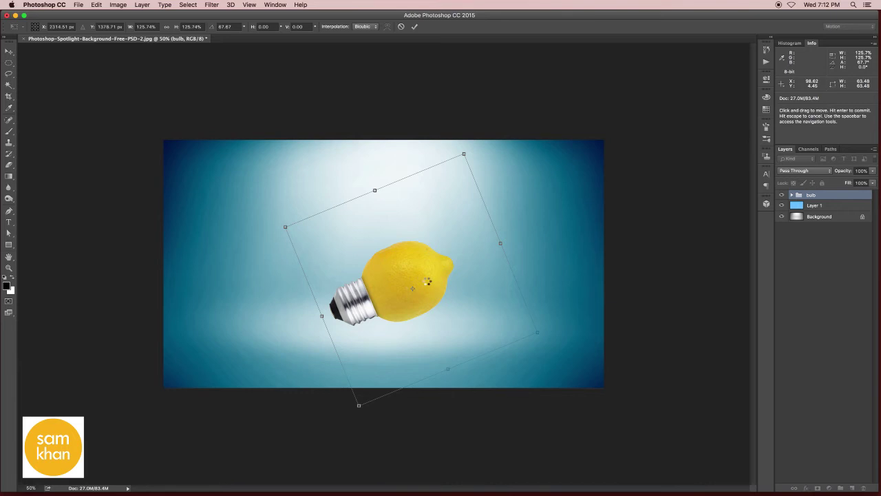
key(Return)
key(super+0)
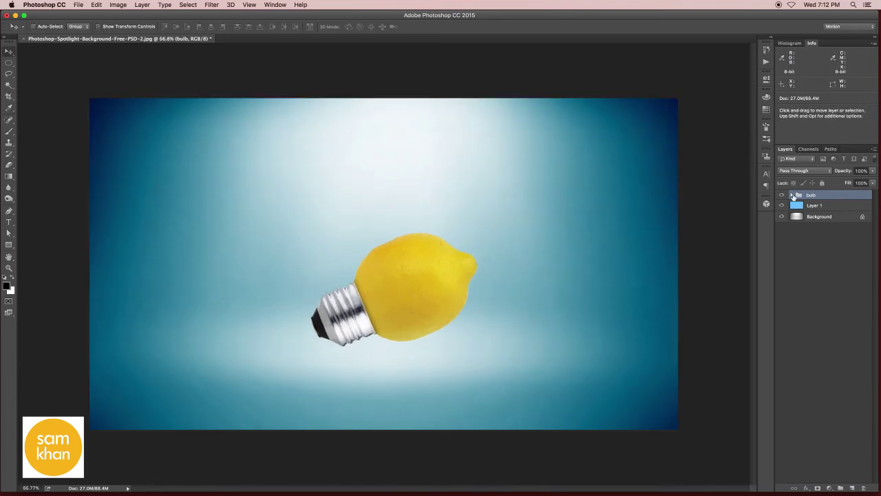
Step: Load the bulb group's layer mask as a selection and add an empty Layer 3 on top
click(793, 195)
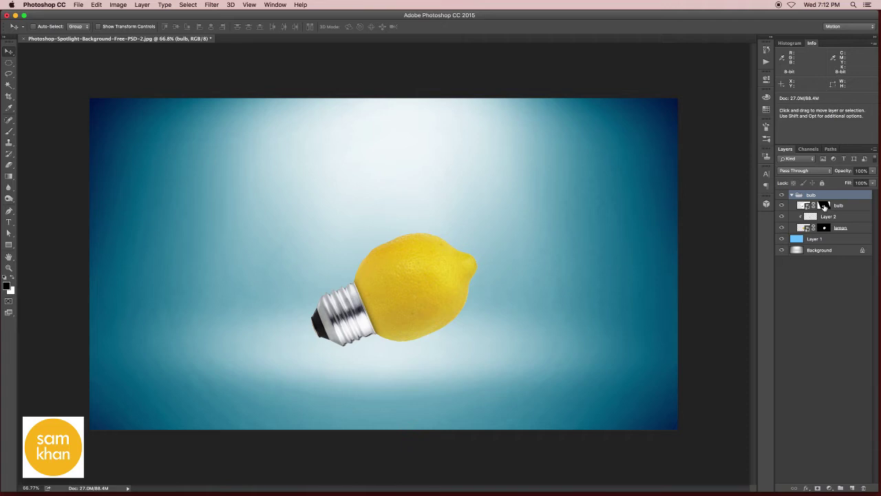
click(825, 207)
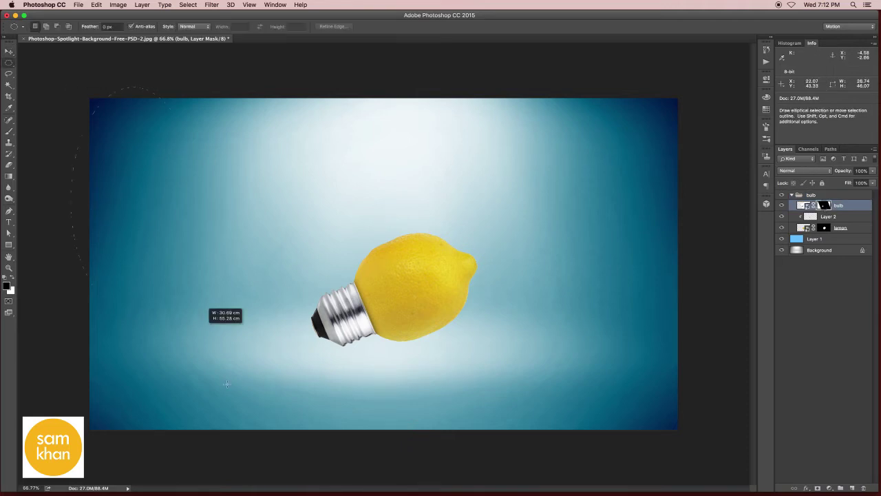
key(shift+m)
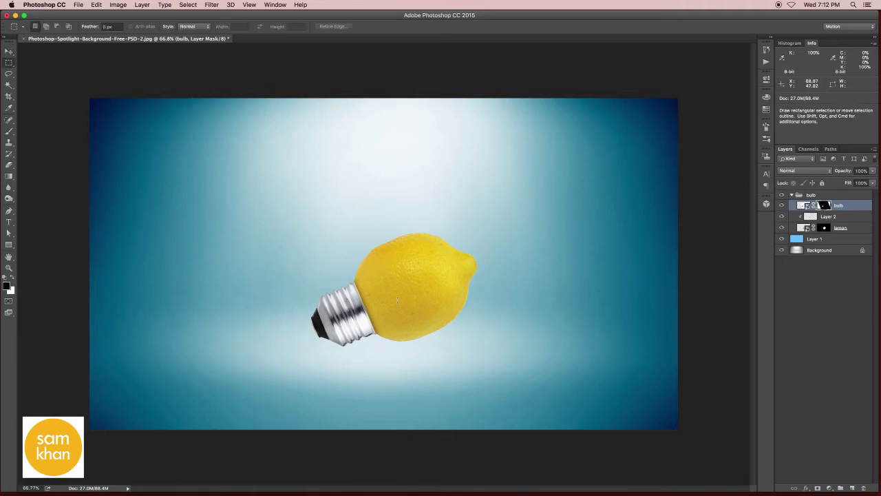
super+click(824, 206)
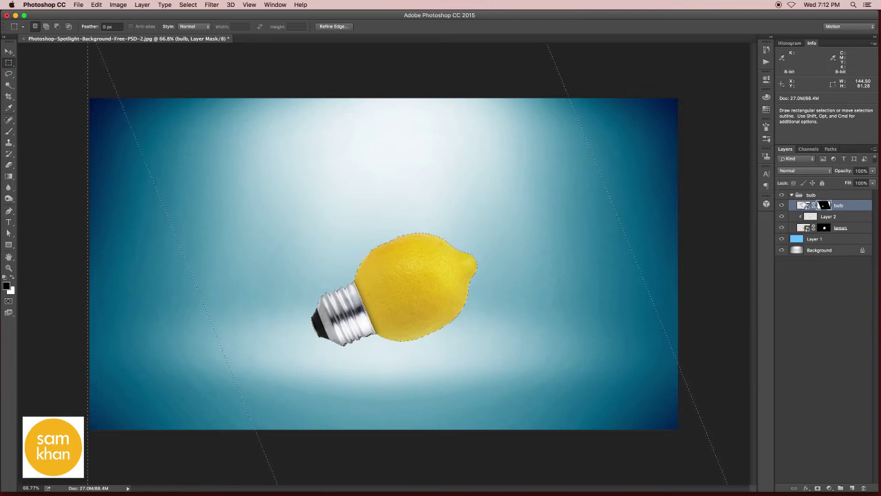
click(793, 195)
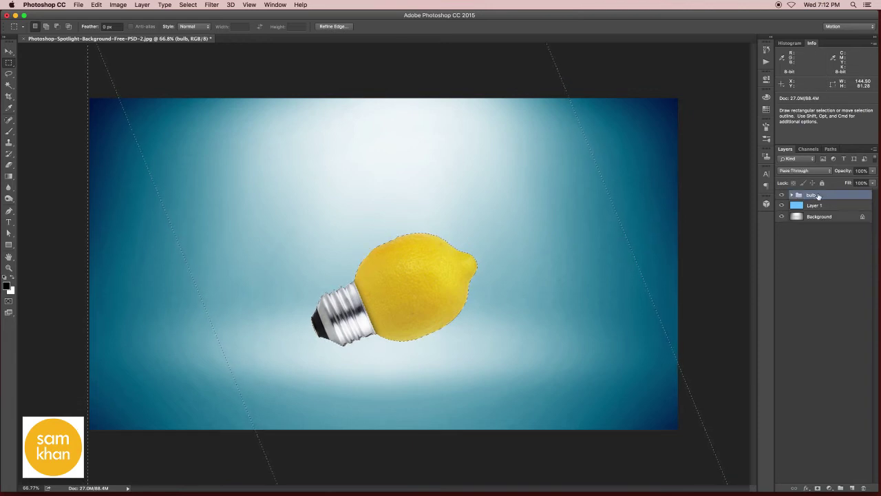
click(852, 487)
Step: Cut the stray diagonal strips from the selection and fill the bulb shape with black
key(super+minus)
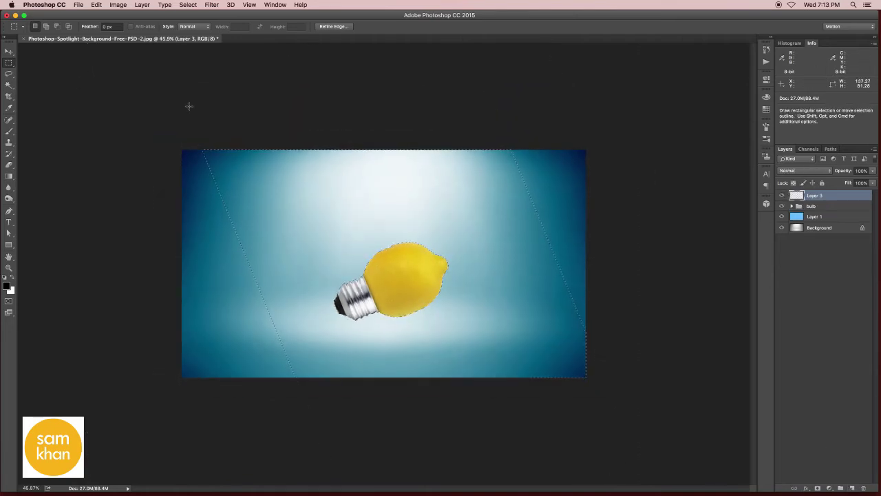
mouse_move(265, 120)
mouse_down()
mouse_move(291, 365)
mouse_move(310, 380)
mouse_up()
drag(504, 119, 643, 394)
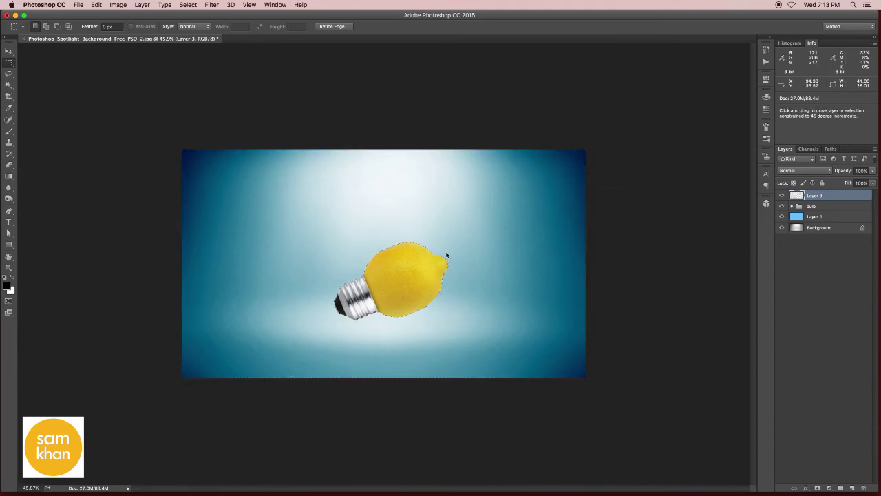
scroll(447, 255, up, 3)
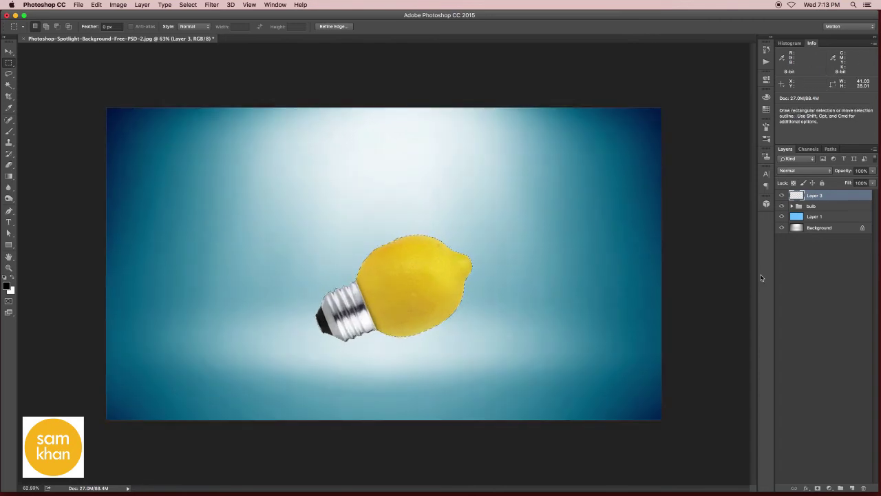
key(alt+BackSpace)
key(v)
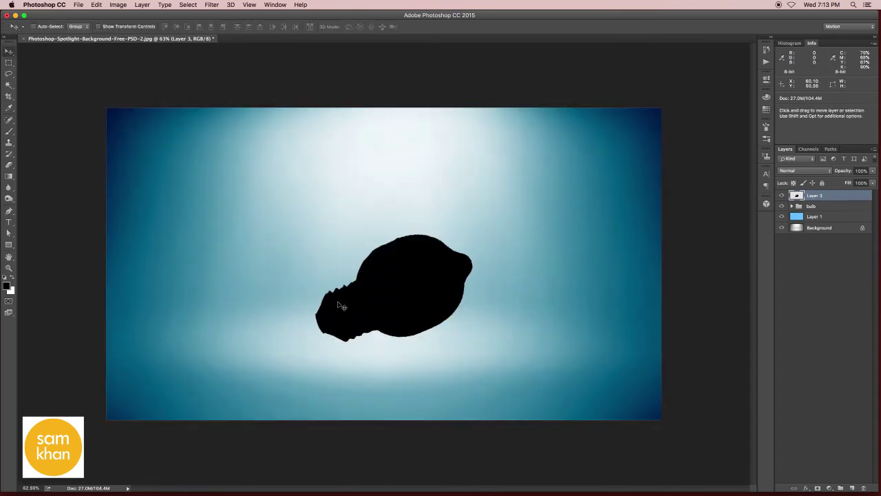
Step: Preview a Gaussian Blur with a 24.7-pixel radius on the black silhouette
key(z)
drag(425, 299, 423, 301)
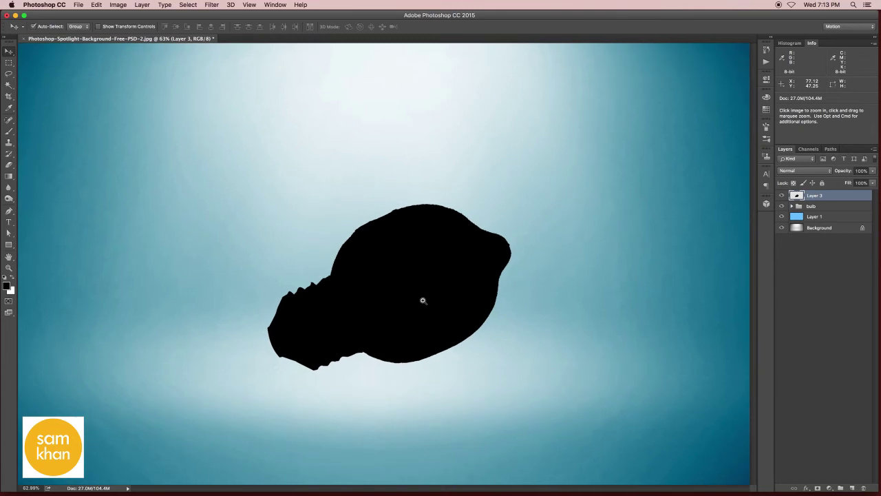
click(209, 6)
mouse_move(216, 107)
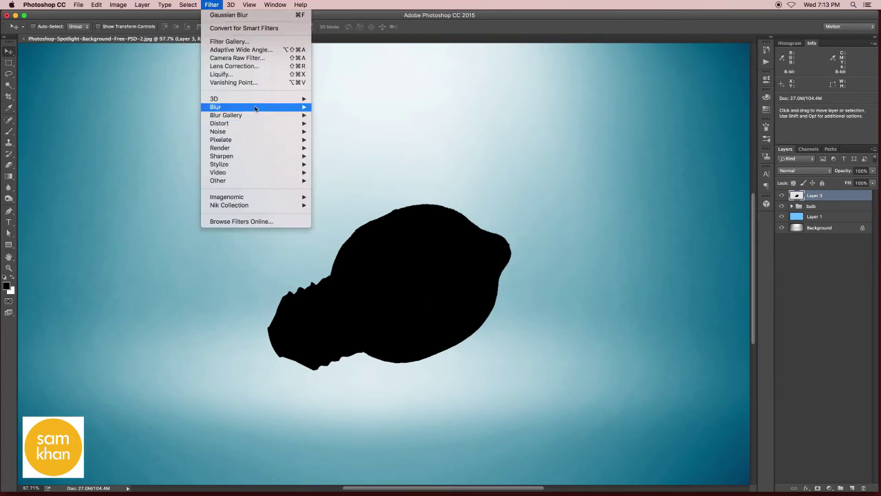
click(331, 140)
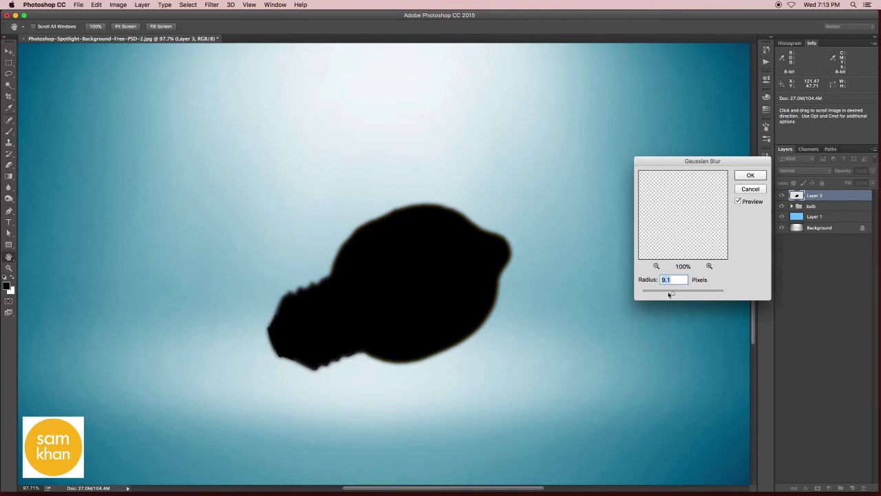
drag(676, 294, 679, 291)
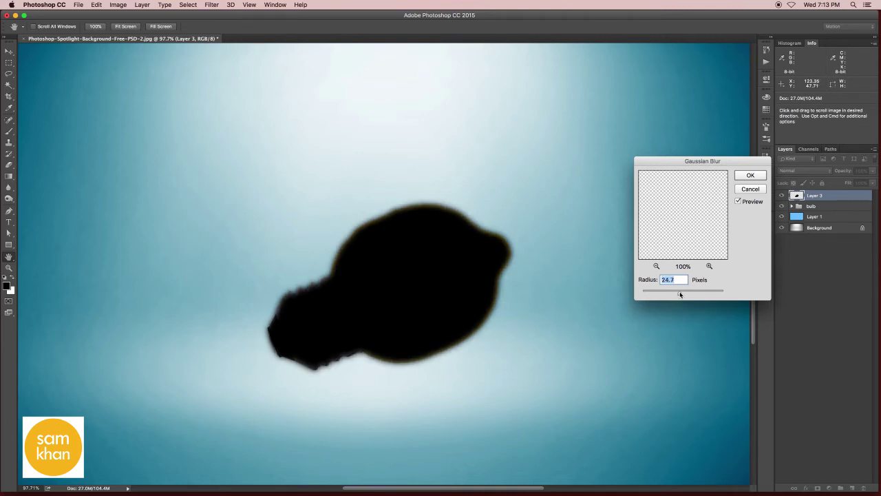
Step: Apply the blur and move Layer 3 below the bulb group at 48% opacity
click(750, 176)
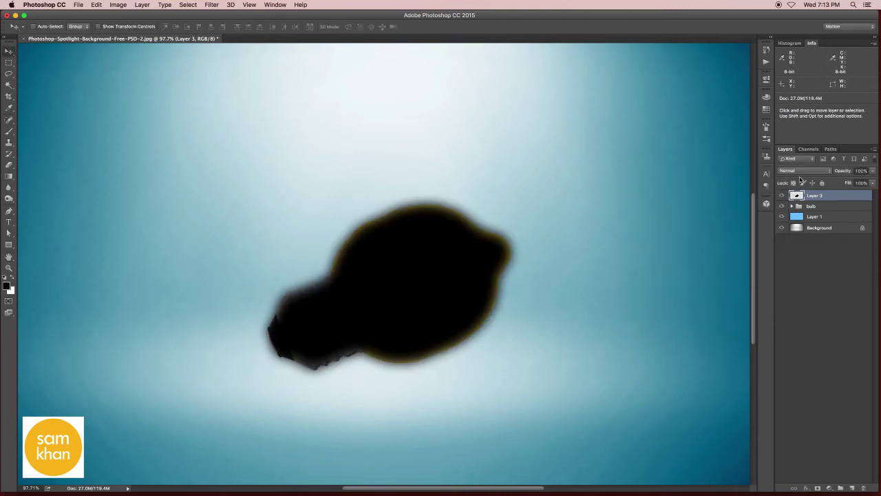
scroll(385, 262, right, 3)
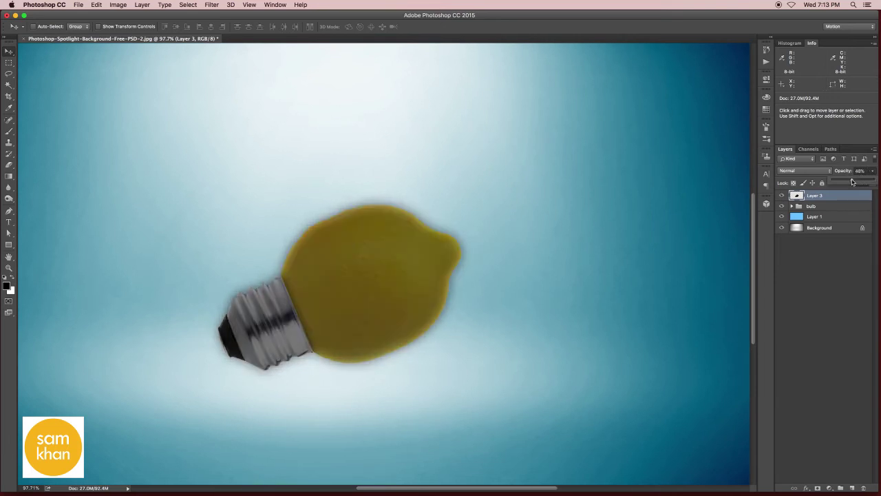
drag(830, 196, 831, 214)
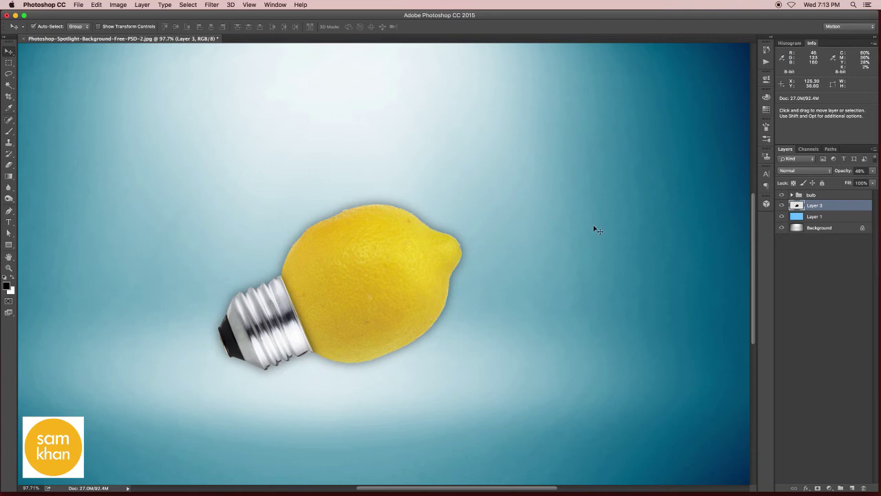
key(ctrl+t)
Step: Squash the shadow to about 49% height under the bulb, commit it, and ready a smaller eraser
drag(339, 188, 347, 291)
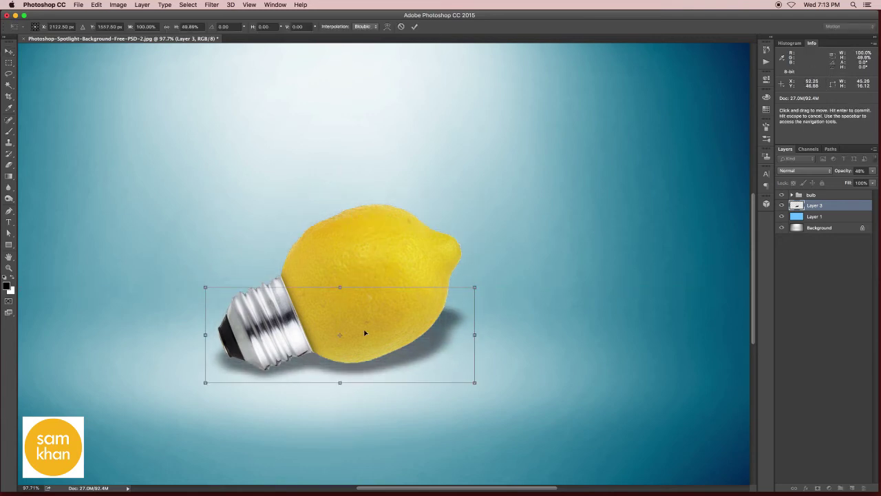
drag(365, 336, 367, 328)
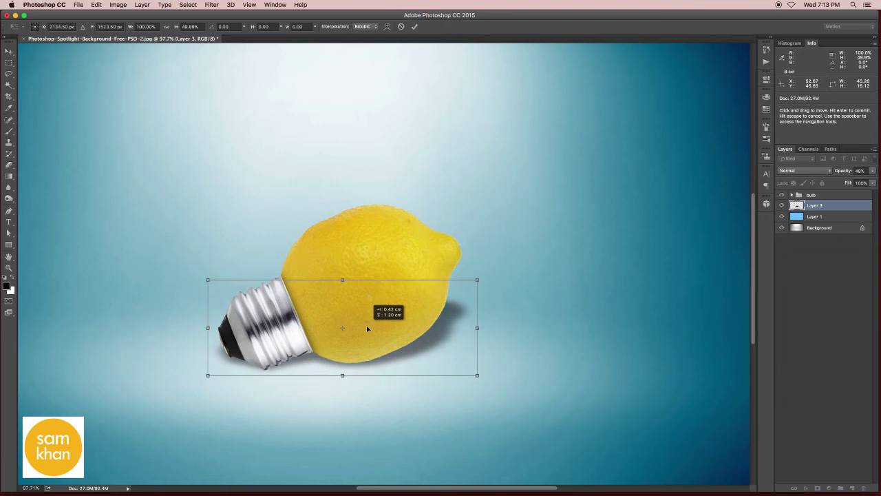
key(Return)
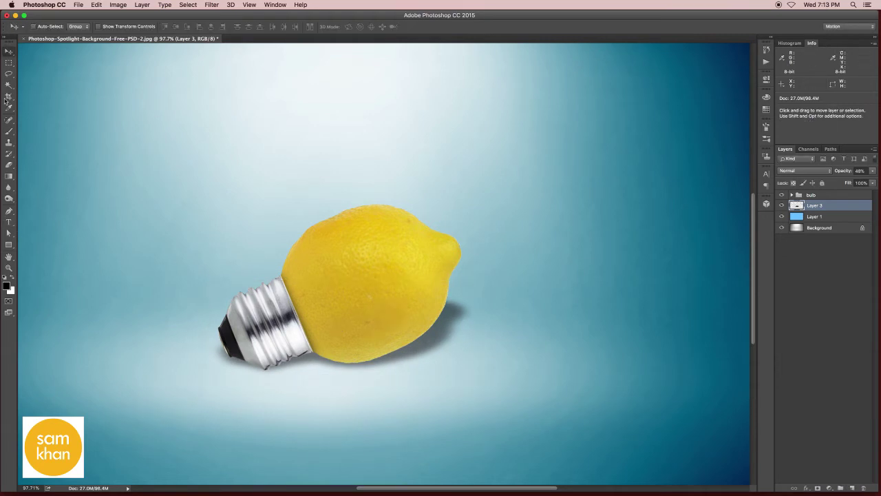
click(10, 166)
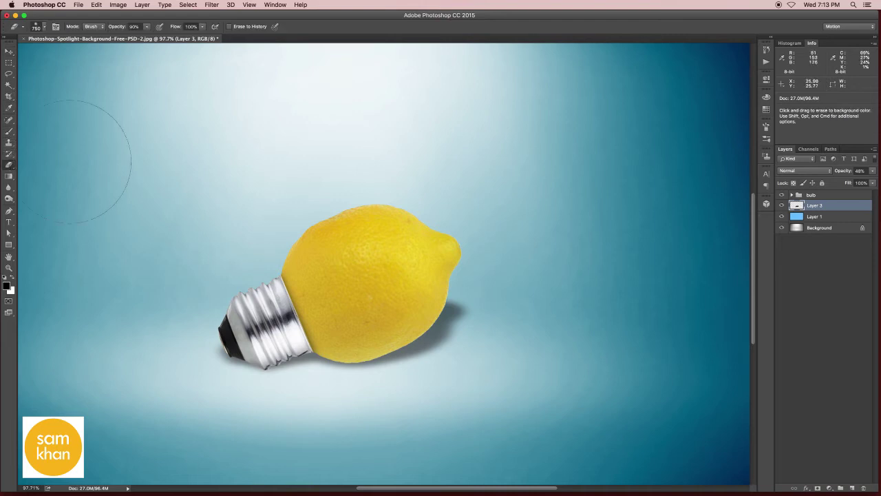
drag(432, 261, 421, 289)
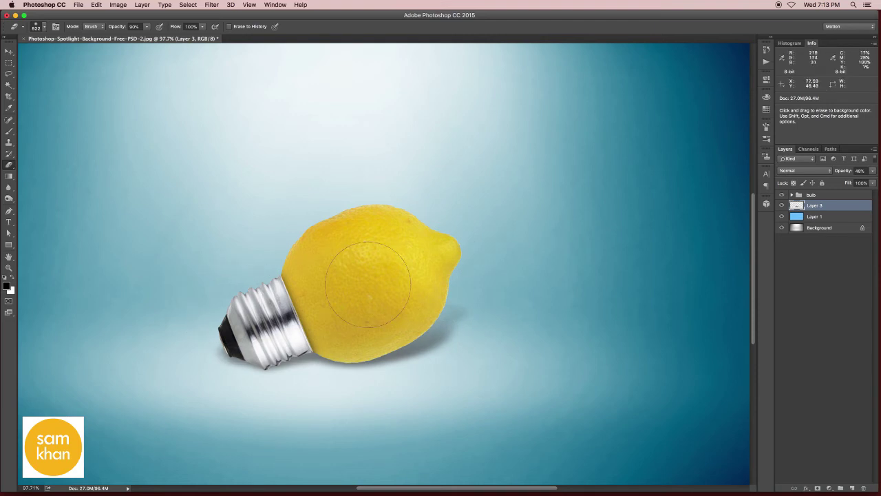
Step: Add Layer 4 and paint a large soft black brush dab
click(8, 50)
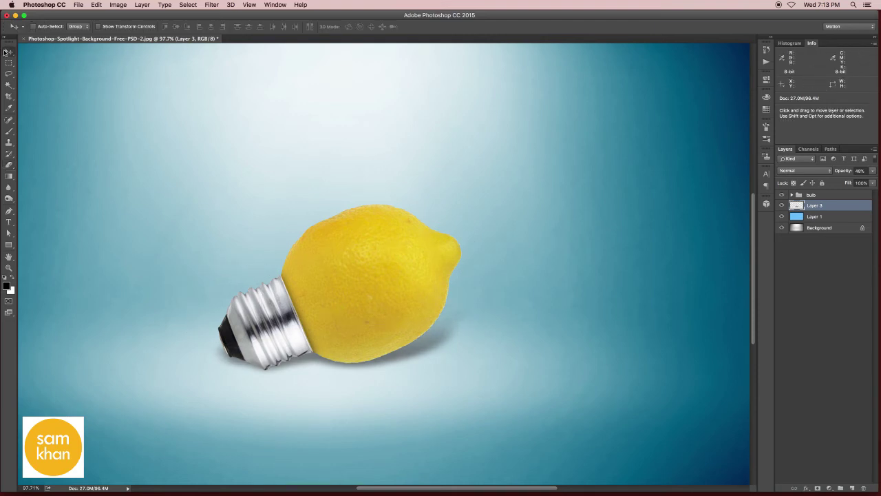
click(854, 487)
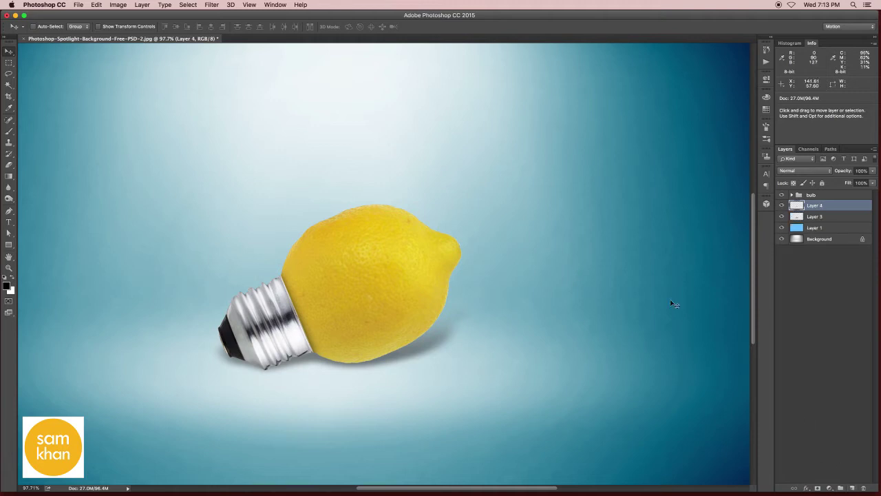
key(b)
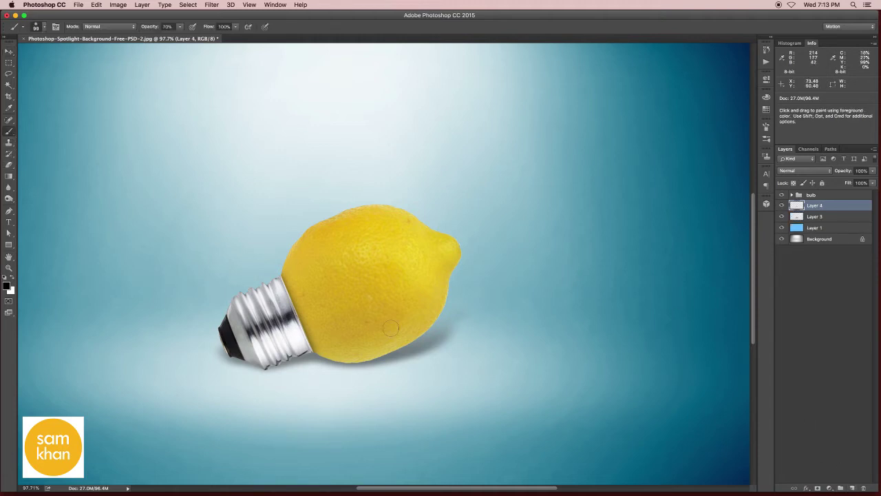
drag(471, 395, 517, 375)
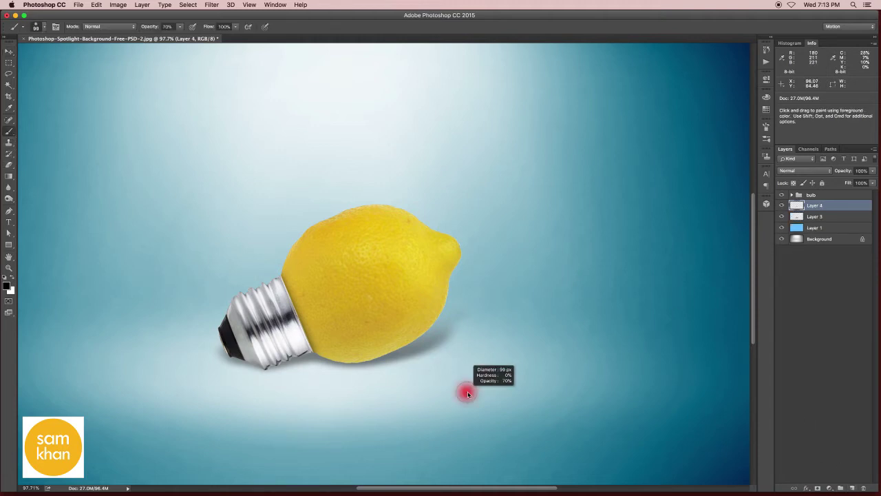
click(517, 374)
Step: Flatten the dab into a contact shadow under the lemon, then duplicate and widen the copy
key(v)
key(ctrl+t)
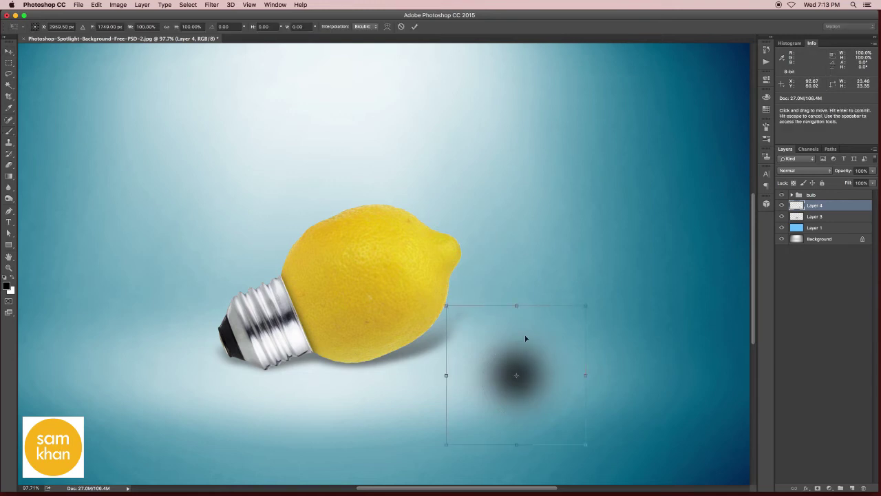
mouse_move(517, 307)
mouse_down()
mouse_move(516, 357)
mouse_move(317, 370)
mouse_move(398, 367)
mouse_up()
key(Return)
key(ctrl+t)
mouse_move(338, 366)
mouse_down()
mouse_move(335, 373)
mouse_move(366, 361)
mouse_move(326, 368)
mouse_move(398, 382)
mouse_move(482, 366)
mouse_move(415, 371)
mouse_up()
key(Return)
Step: Slightly rotate the shadow copy, resize the Layer 4 shadow, and lower its opacity
key(ctrl+t)
key(Return)
key(ctrl+t)
key(Return)
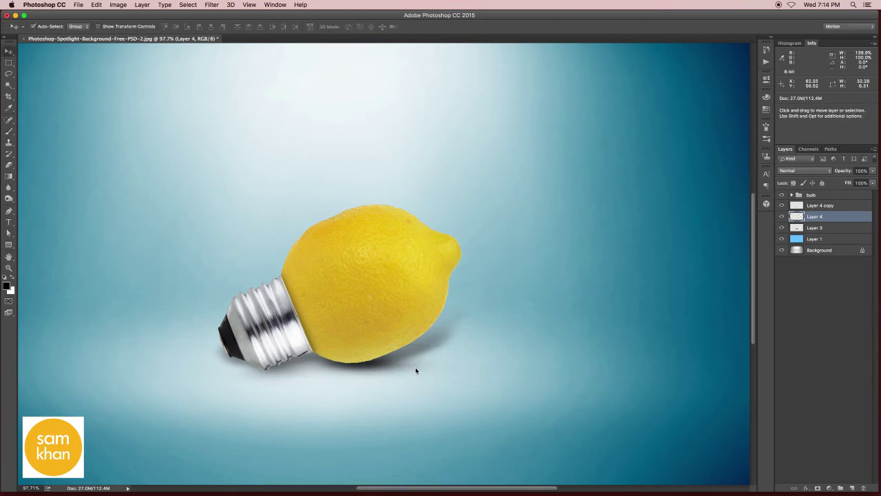
drag(873, 173, 855, 183)
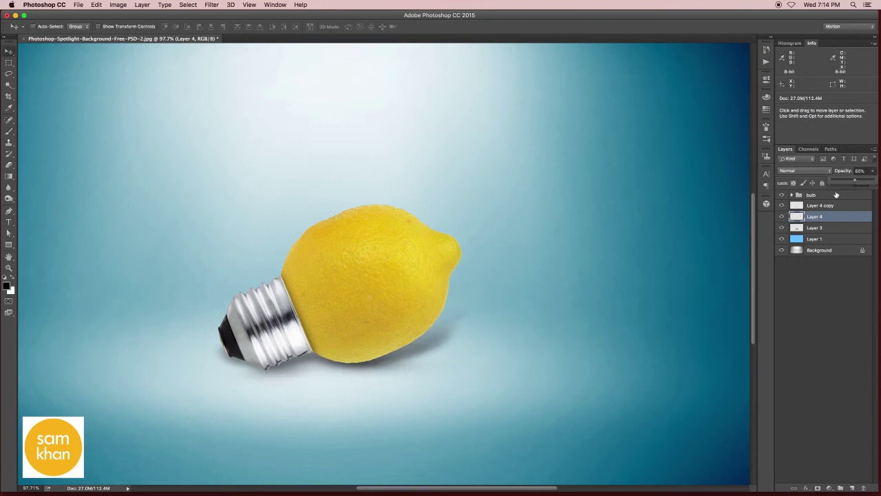
click(836, 195)
Step: Add Layer 5 above the bulb group and brush a shadow along the lemon's underside
click(852, 487)
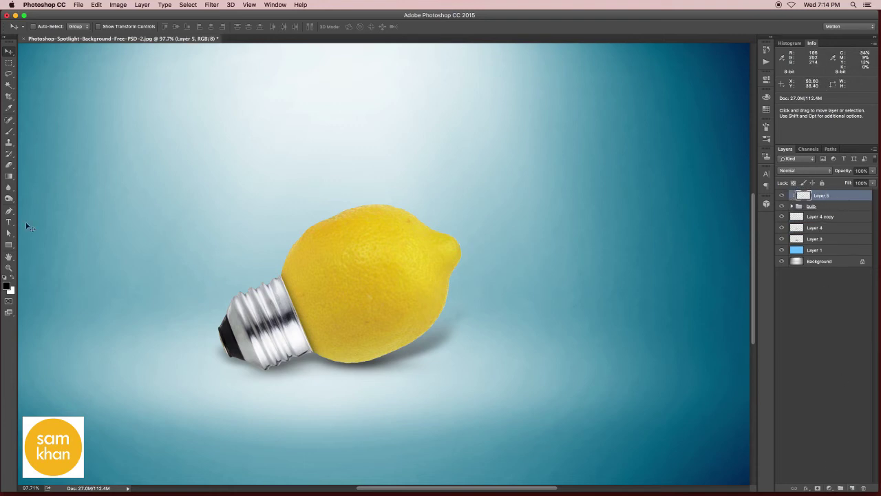
key(b)
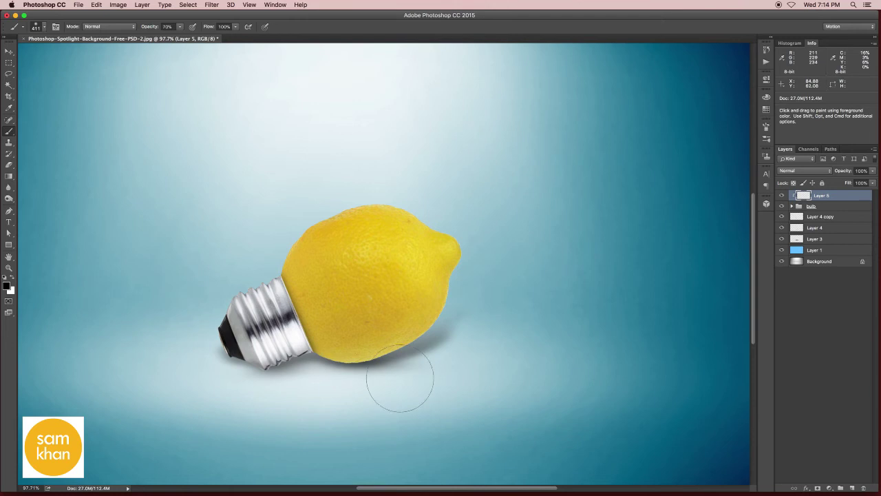
mouse_move(354, 375)
mouse_down()
mouse_move(379, 377)
mouse_move(269, 393)
mouse_move(433, 386)
mouse_up()
key(super+z)
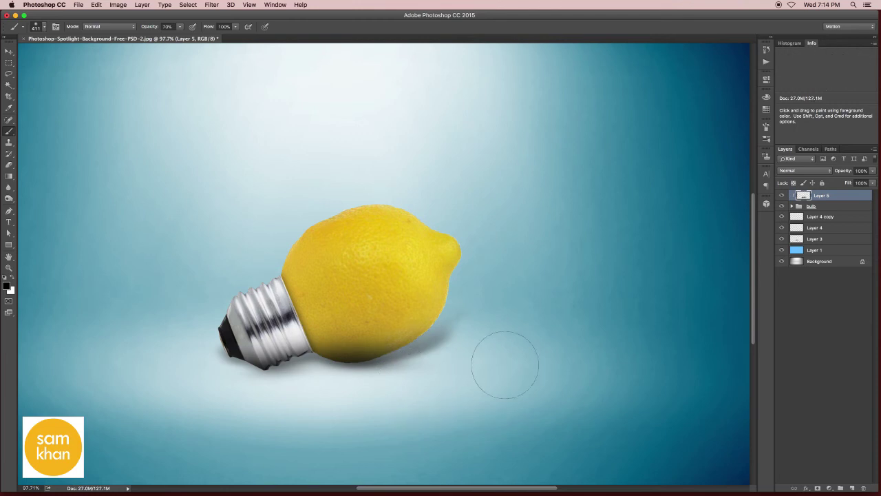
Step: Set Layer 5 to Multiply blend mode at 48% opacity
key(v)
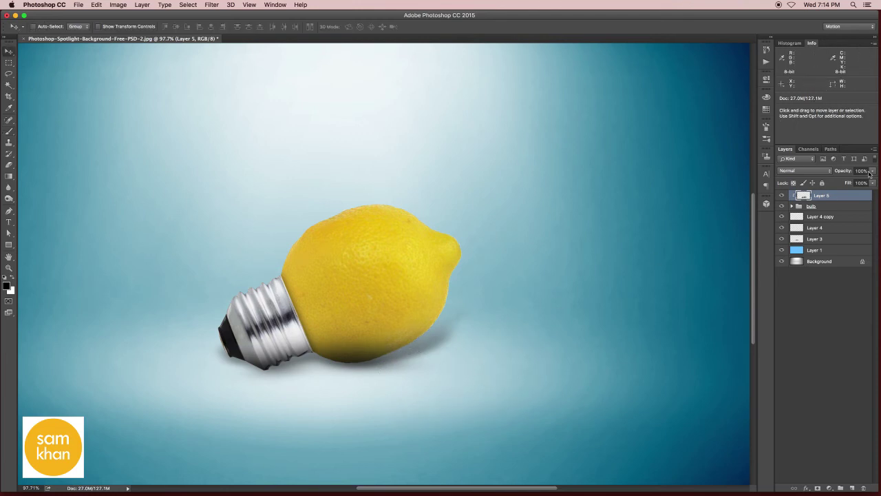
click(871, 171)
drag(857, 183, 852, 183)
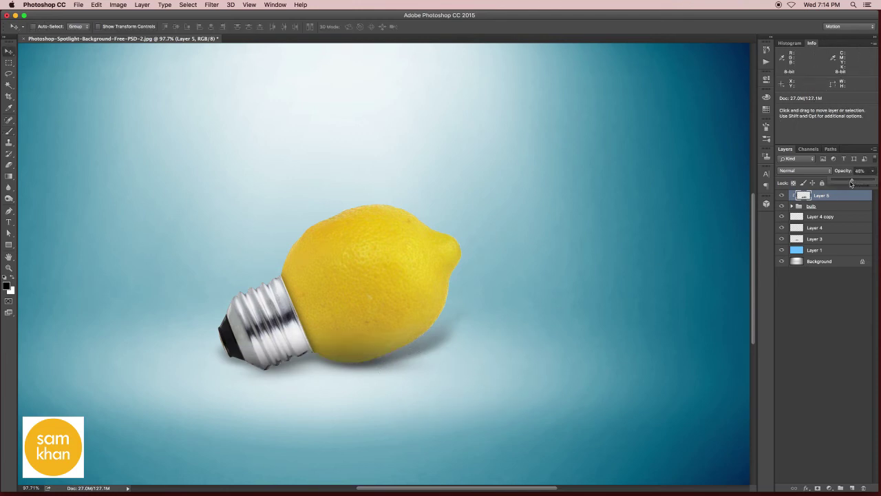
click(804, 171)
click(801, 197)
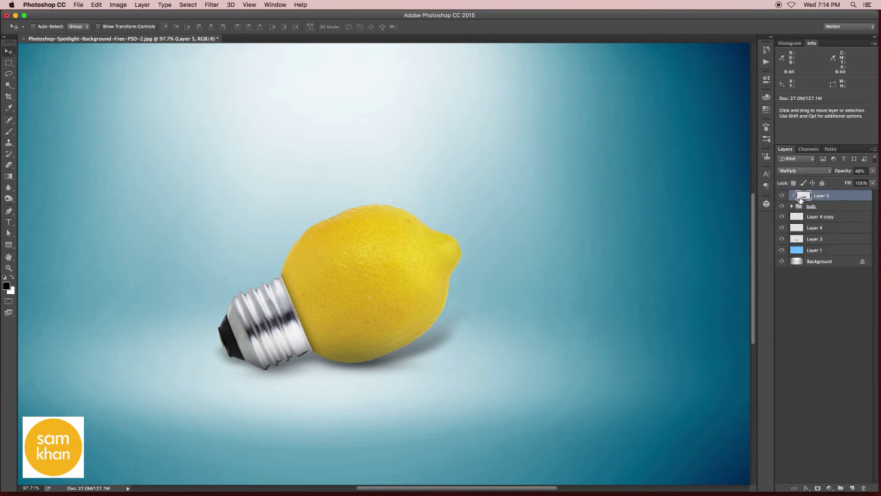
scroll(418, 270, down, 2)
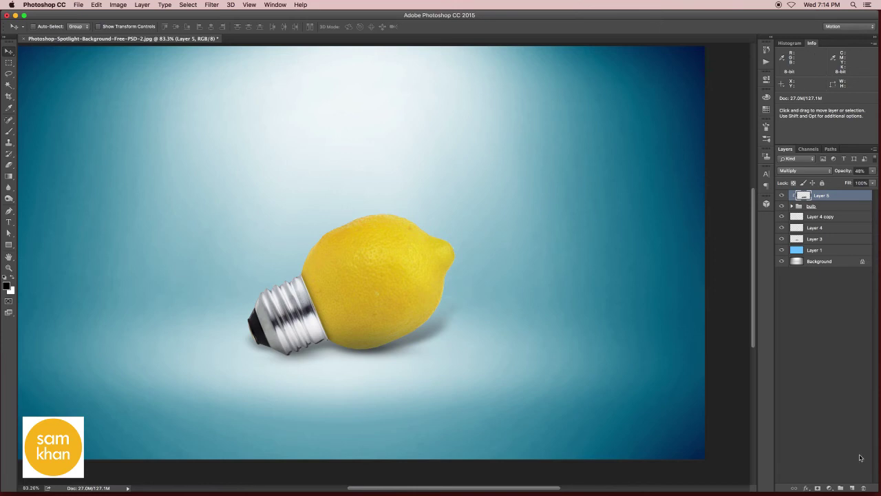
Step: Add Layer 6 and paint a white highlight over the lemon's top
click(852, 488)
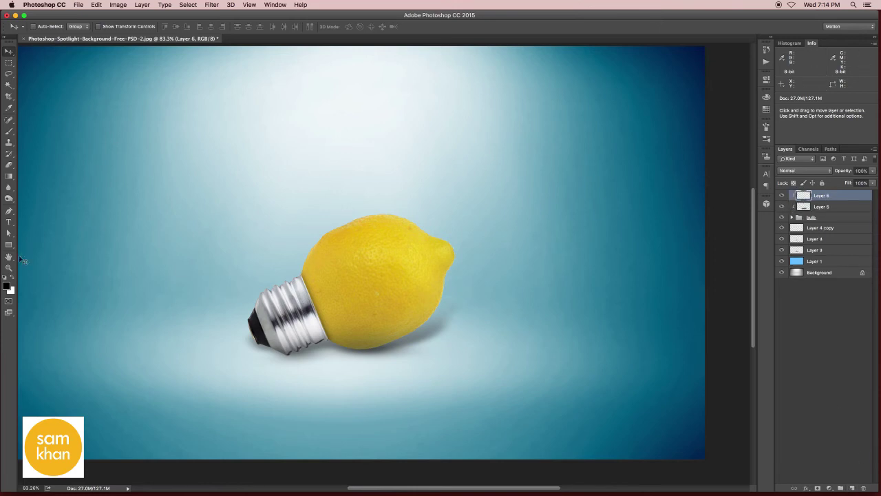
click(9, 132)
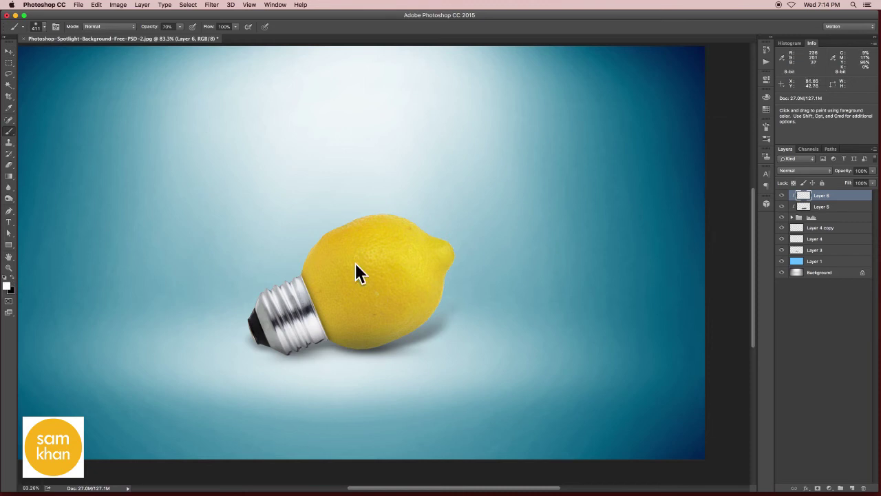
mouse_move(356, 273)
mouse_down()
mouse_move(374, 283)
mouse_move(364, 255)
mouse_move(403, 246)
mouse_move(407, 255)
mouse_up()
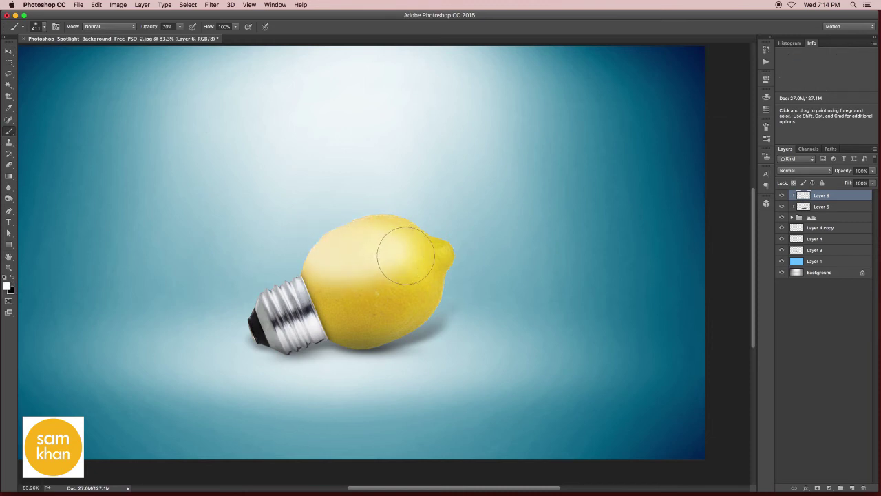
key(super+z)
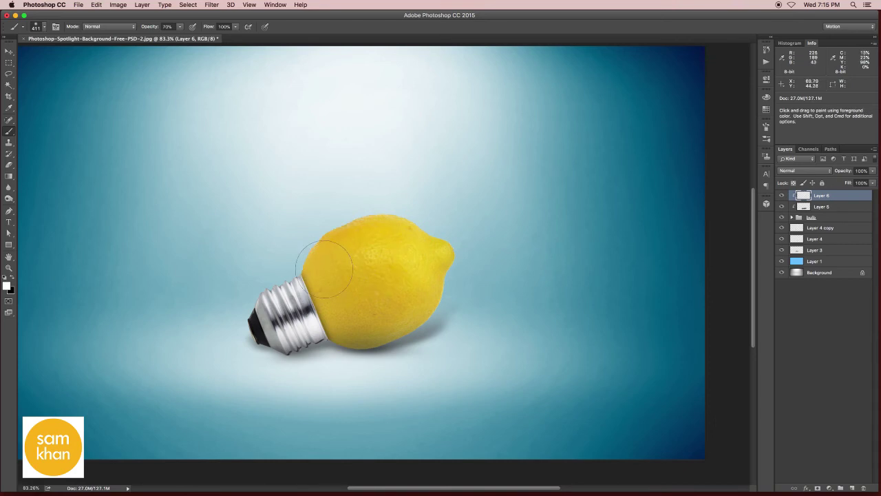
mouse_move(336, 257)
mouse_down()
mouse_move(403, 255)
mouse_move(386, 268)
mouse_up()
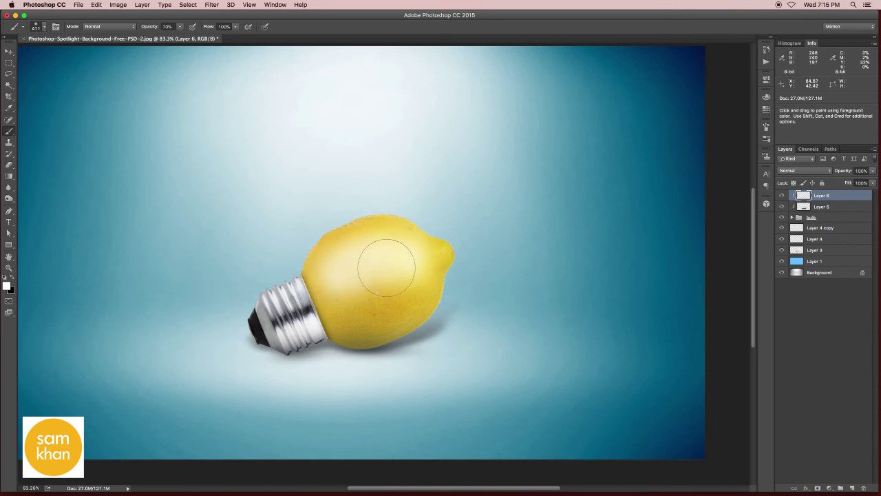
Step: Set Layer 6 to Overlay blend mode and shift the highlight across the lemon
key(v)
click(803, 171)
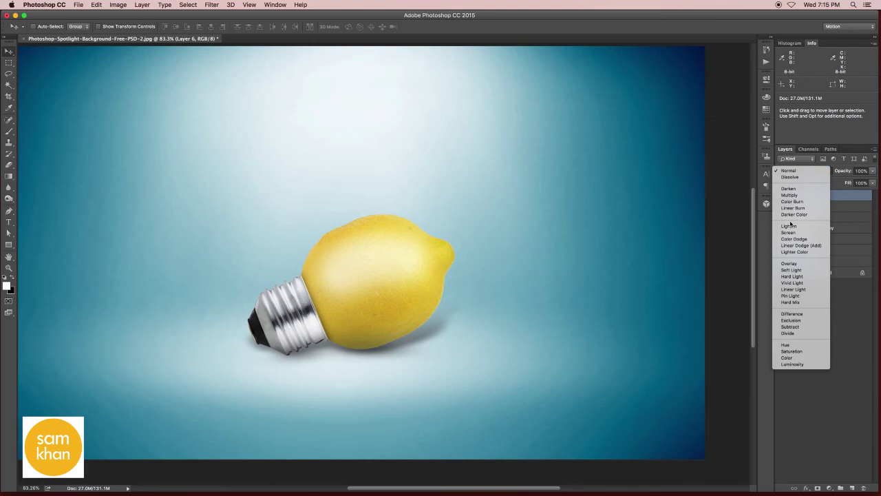
click(790, 264)
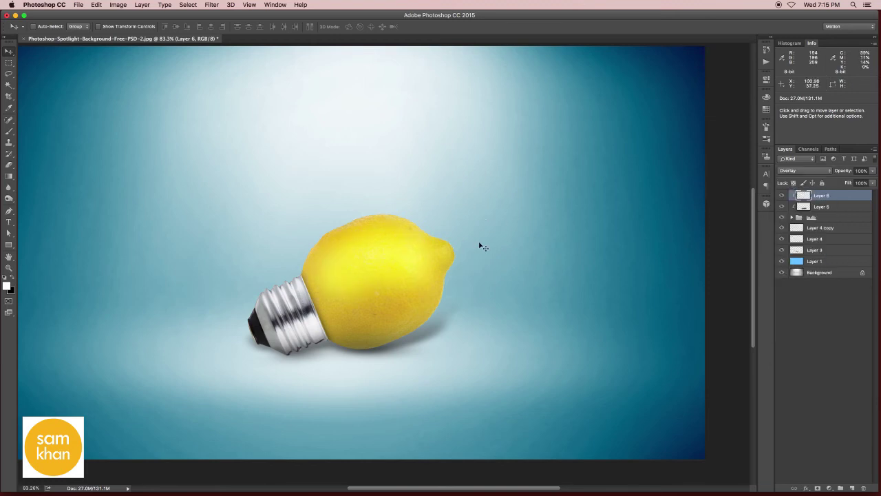
drag(483, 246, 433, 248)
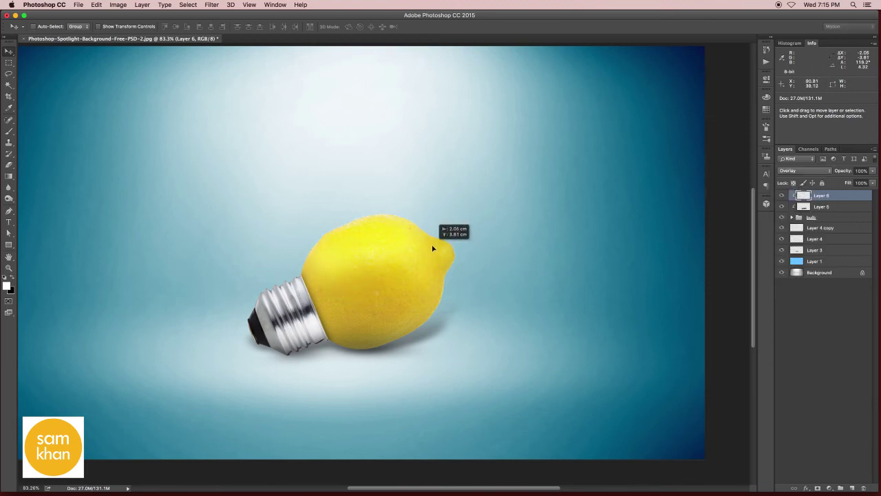
alt+click(449, 269)
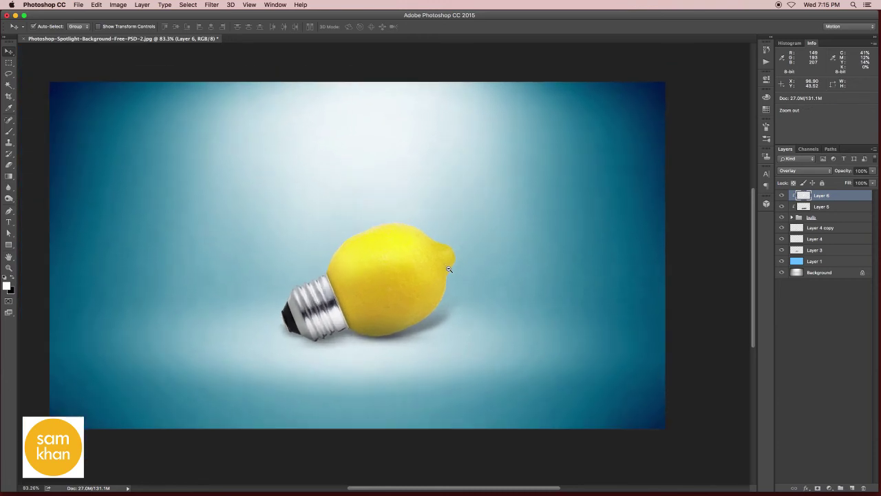
Step: Add Layer 7 and paint a wide soft glow in the lemon's sampled yellow
scroll(448, 269, down, 1)
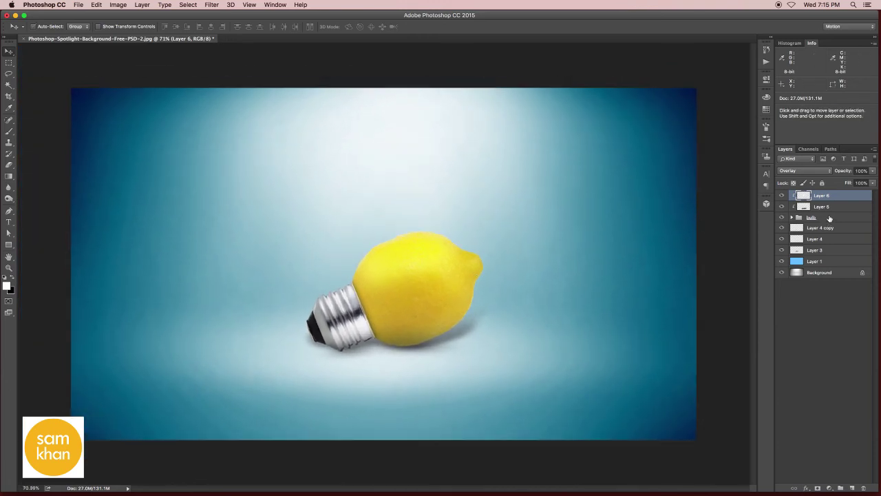
click(852, 488)
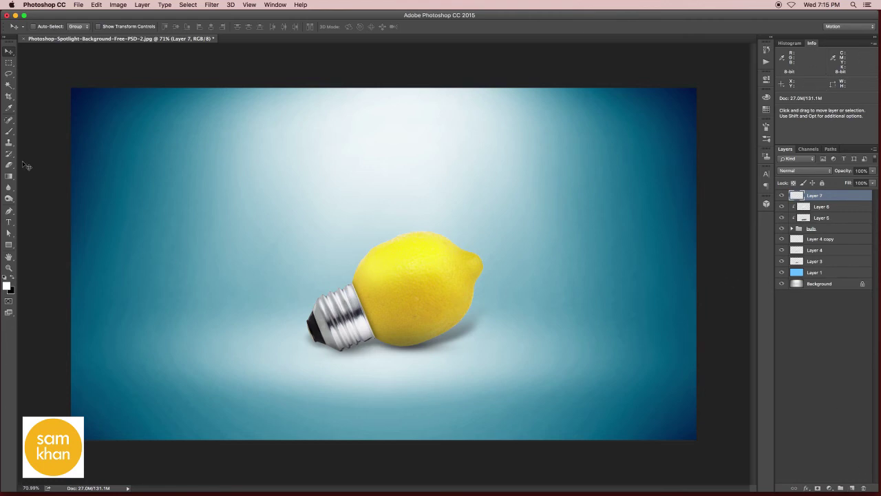
click(9, 131)
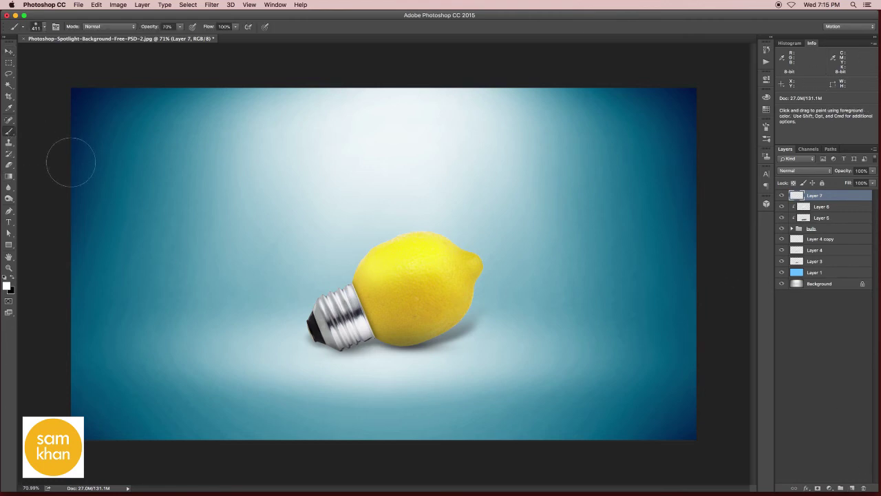
alt+click(429, 257)
drag(448, 274, 544, 281)
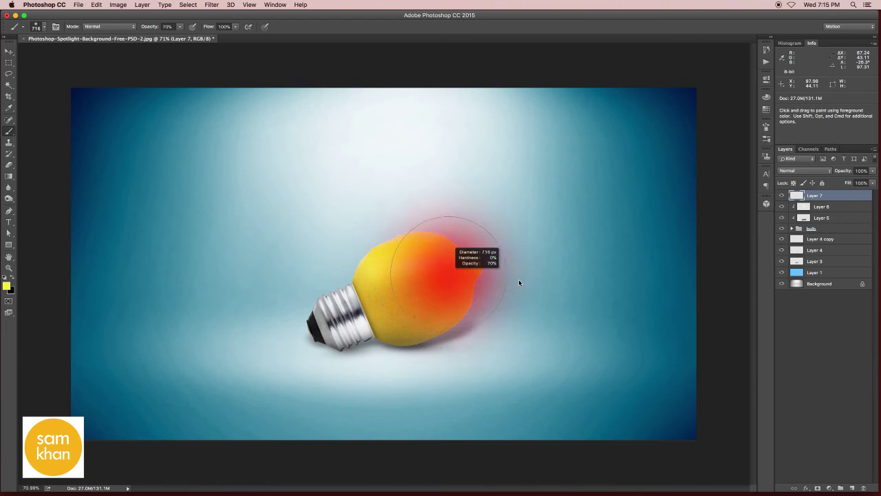
drag(440, 276, 510, 283)
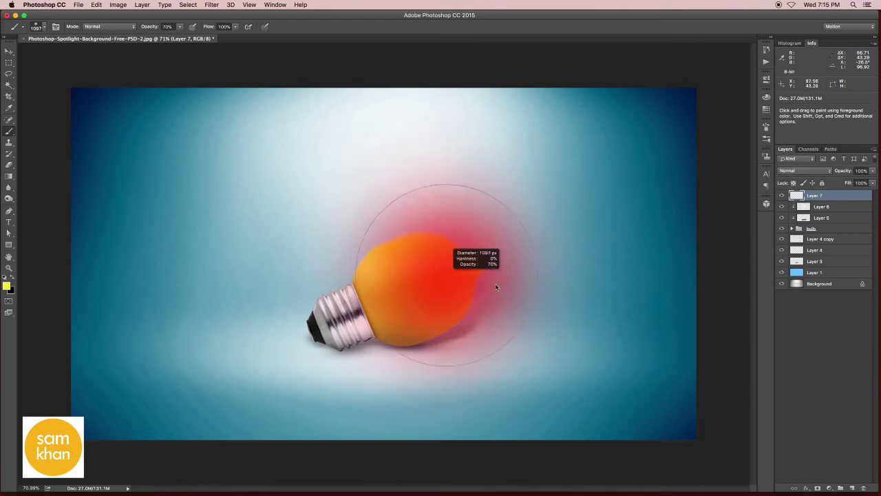
click(441, 265)
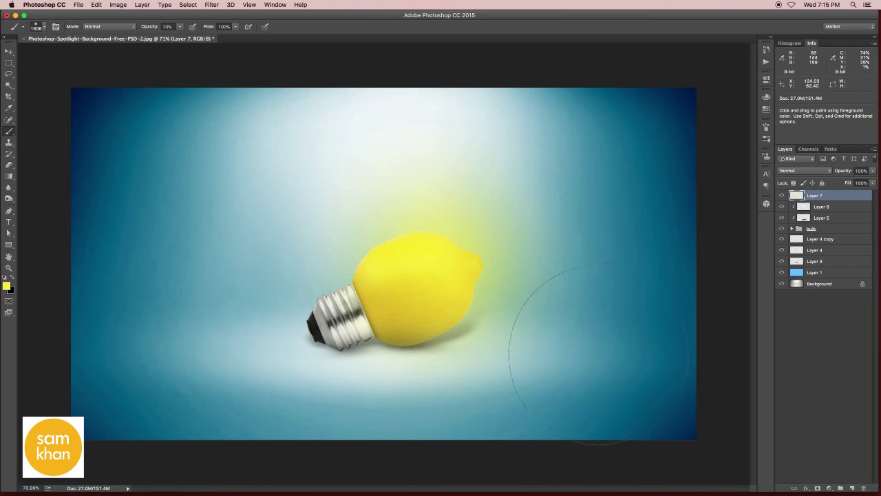
Step: Shift the glow down-right, lower its opacity, and duplicate the bulb group as bulb copy
key(v)
mouse_move(461, 278)
mouse_down()
mouse_move(484, 303)
mouse_move(492, 299)
mouse_up()
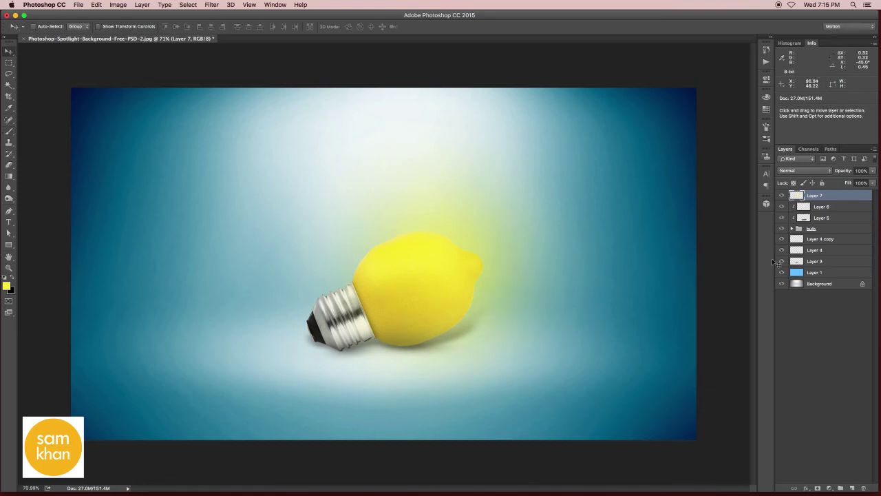
drag(875, 174, 864, 181)
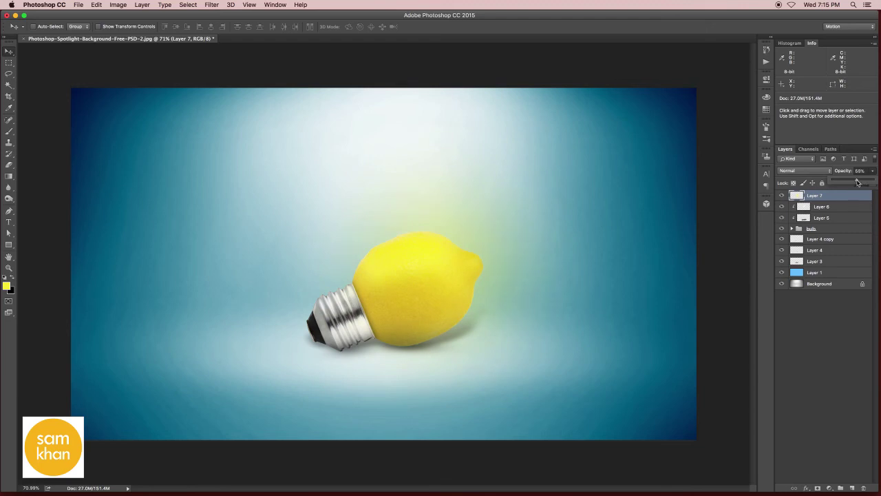
drag(824, 230, 854, 487)
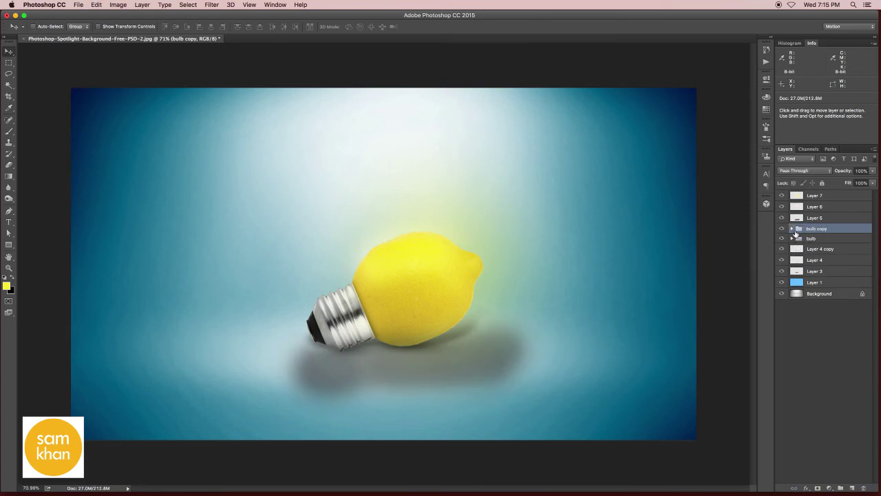
Step: Delete Layer 2 and Layer 5 from bulb copy and merge the group into one layer
click(792, 229)
click(830, 251)
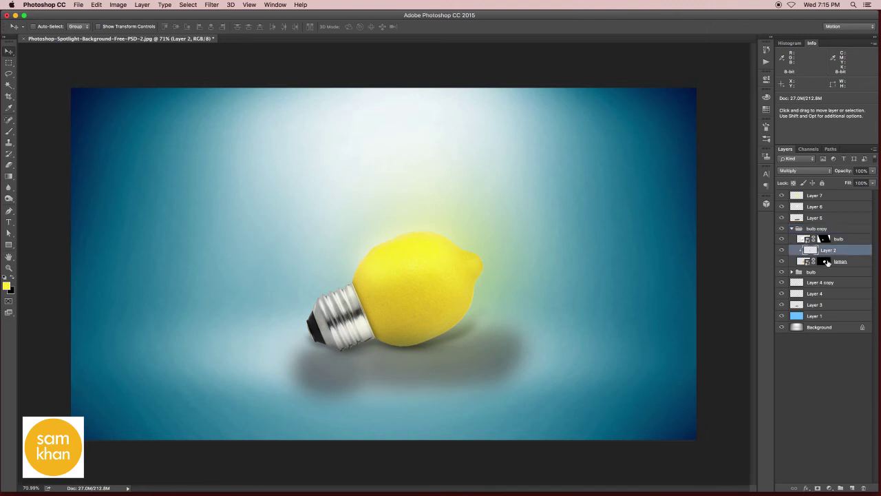
key(Delete)
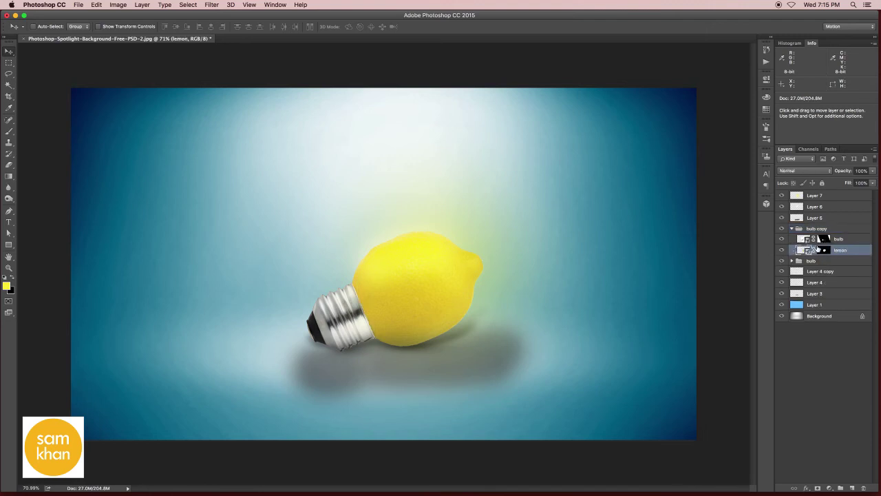
click(800, 229)
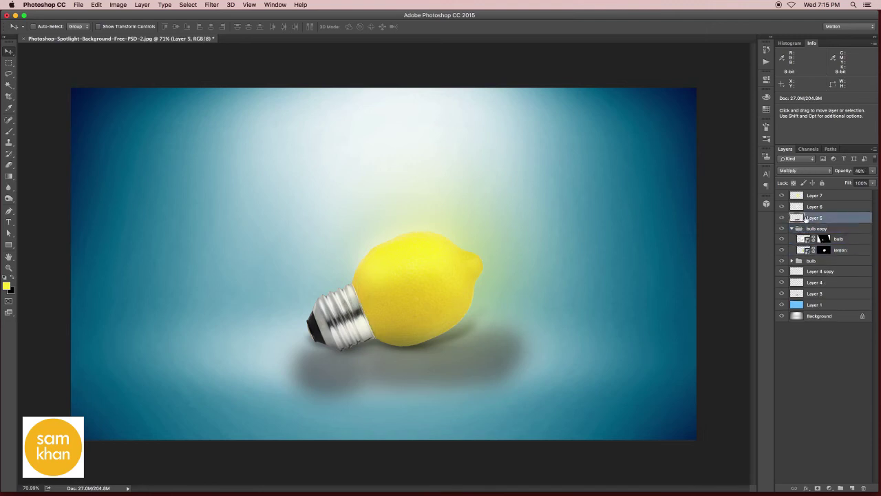
key(Delete)
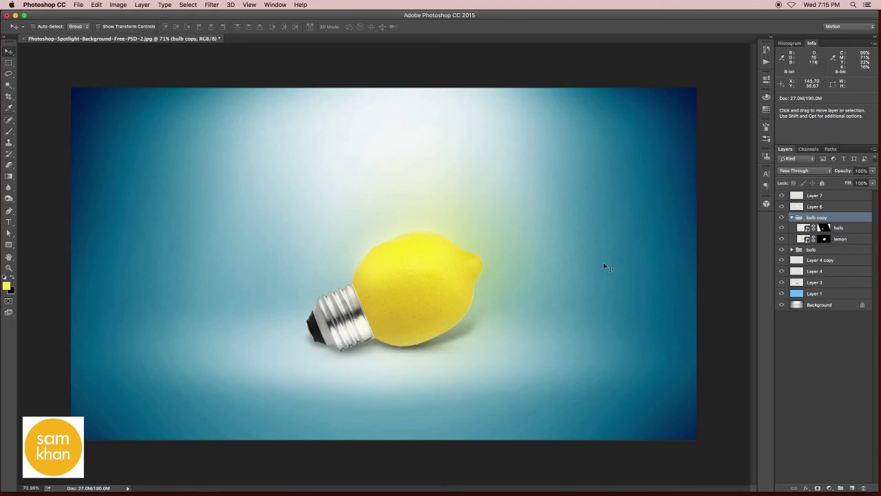
click(792, 217)
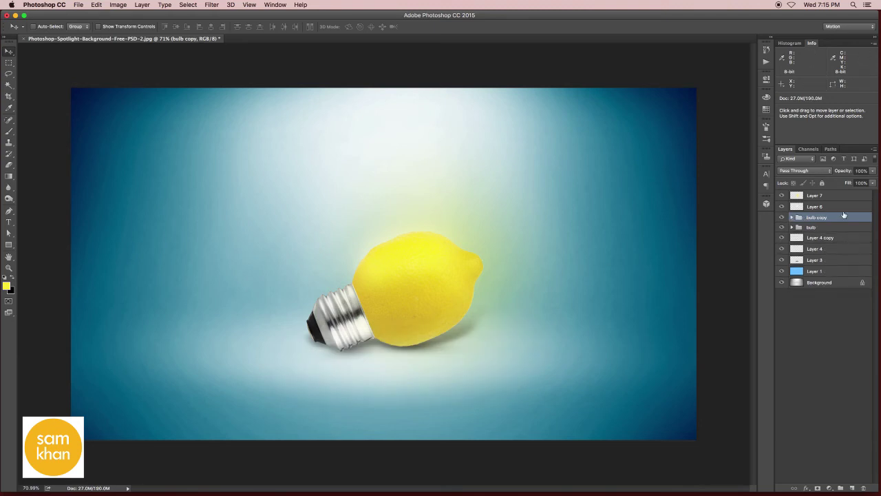
click(874, 150)
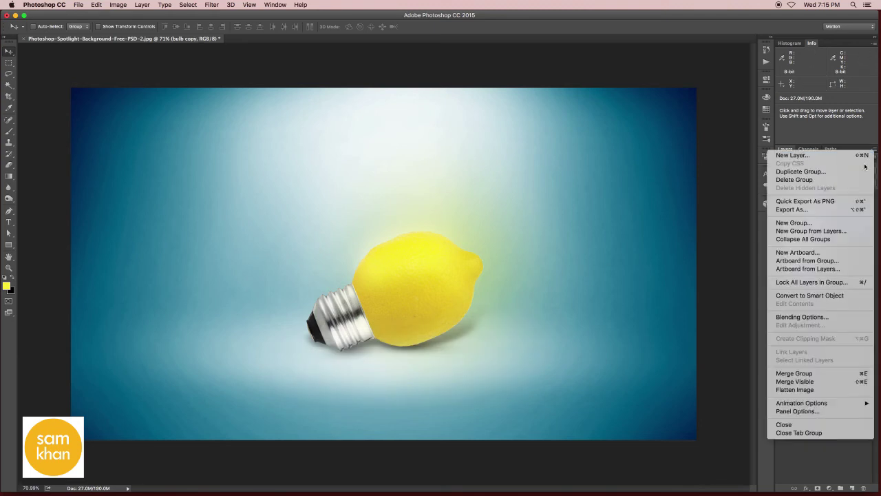
click(805, 374)
Step: Flip the bulb copy vertically, tilt it under the bulb, and move it below the bulb group
mouse_move(473, 335)
mouse_down()
mouse_move(538, 396)
mouse_move(437, 348)
mouse_up()
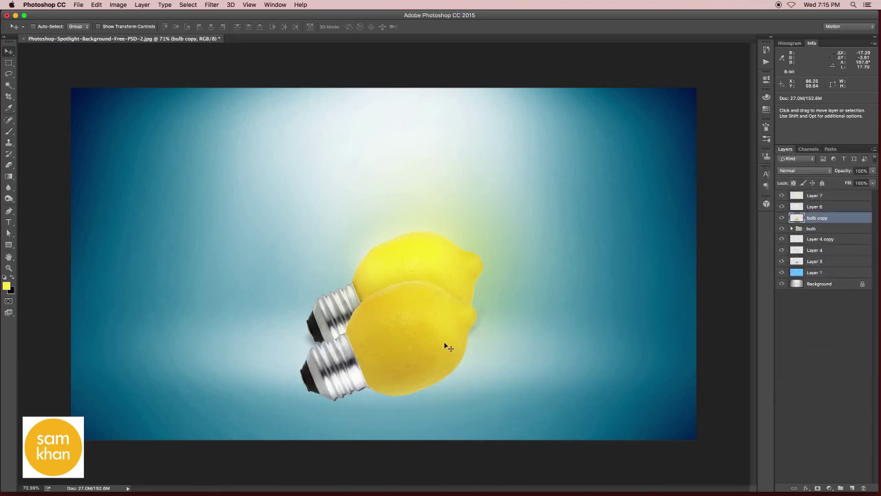
key(ctrl+z)
key(ctrl+t)
right_click(477, 337)
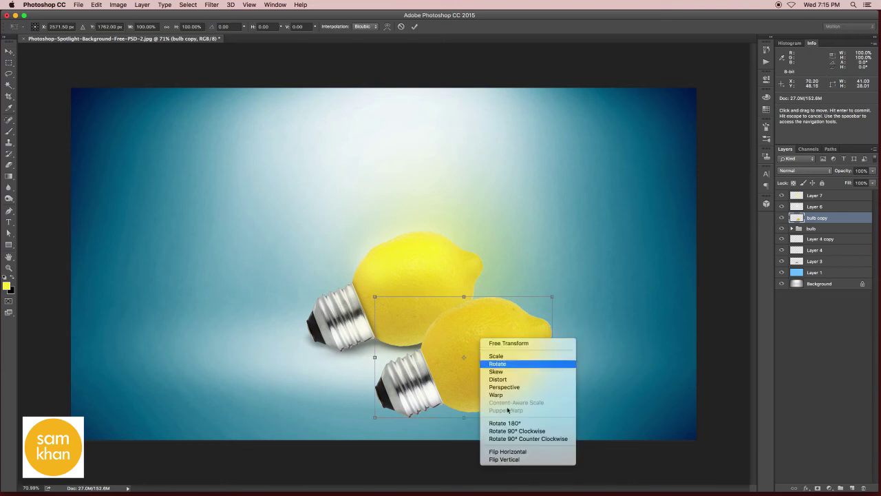
key(Escape)
drag(508, 338, 436, 386)
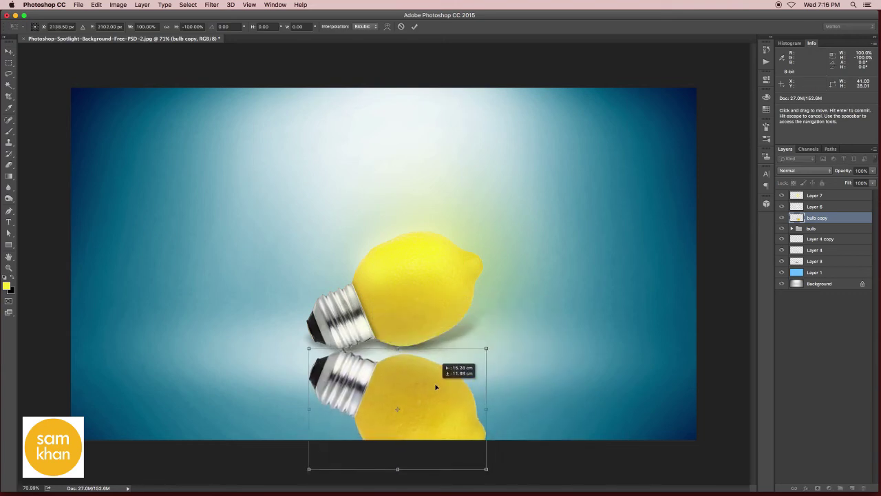
drag(536, 398, 535, 372)
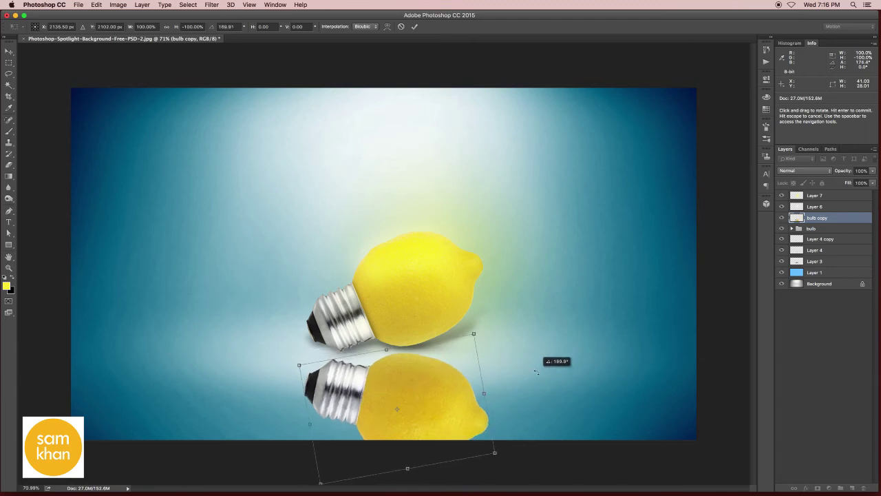
drag(407, 411, 415, 399)
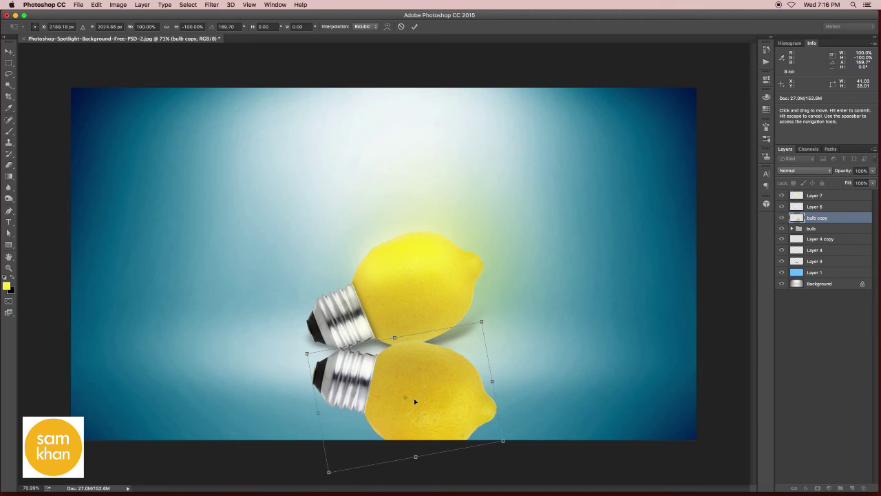
key(Return)
drag(826, 228, 828, 234)
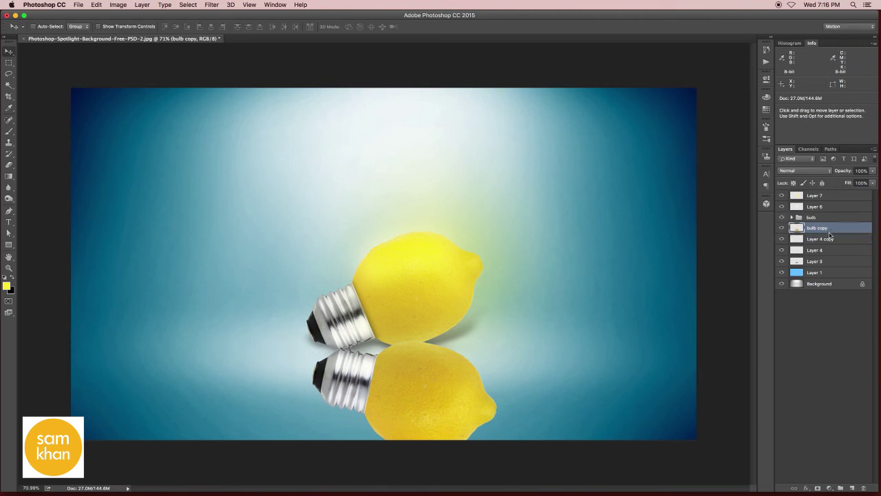
Step: Fade the reflection to 18% opacity, erase its lower part, and nudge it into place
click(873, 171)
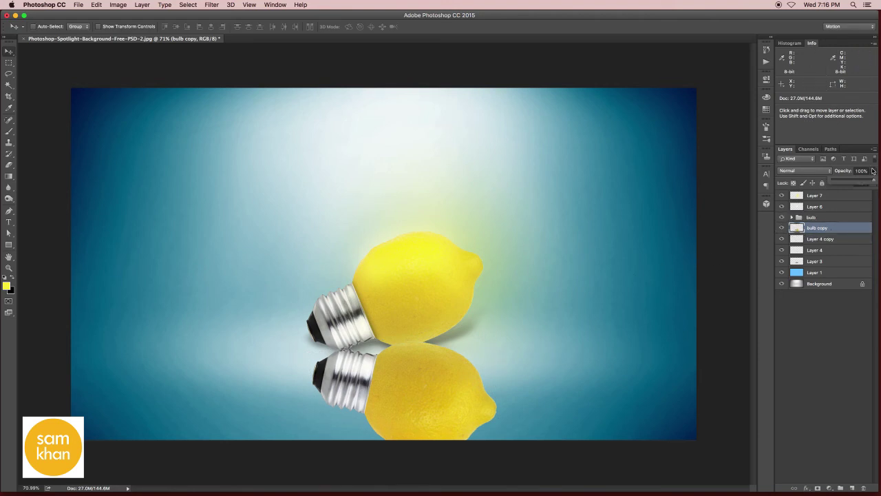
drag(845, 181, 841, 181)
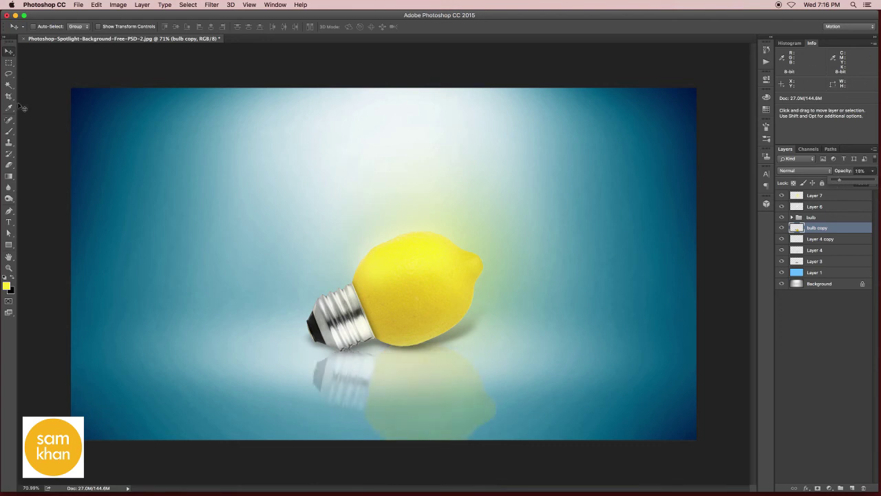
click(9, 165)
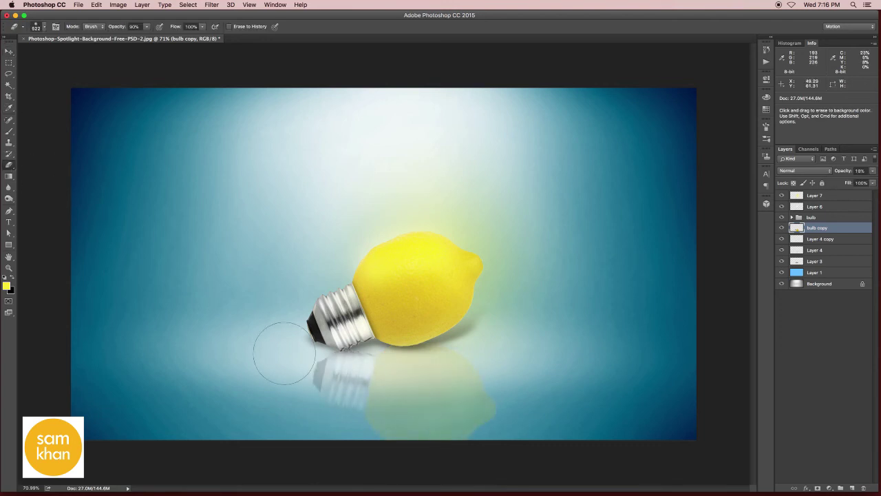
click(149, 28)
mouse_move(317, 386)
mouse_down()
mouse_move(497, 413)
mouse_move(330, 413)
mouse_up()
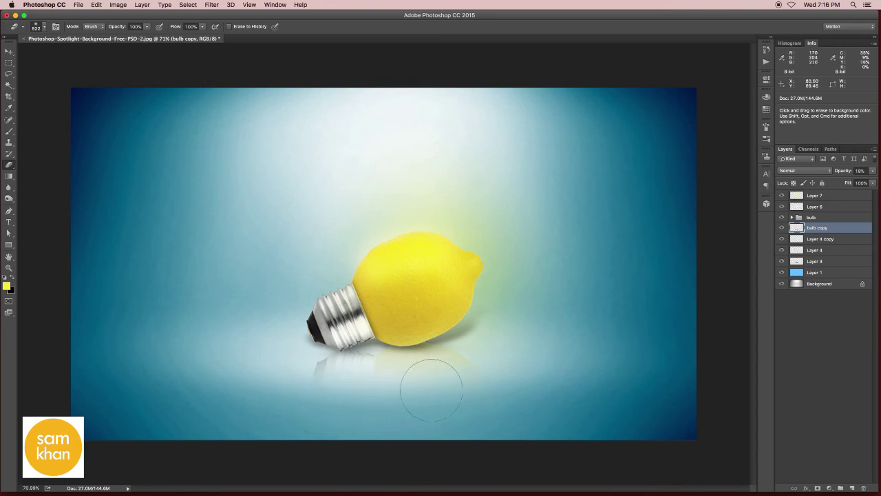
key(v)
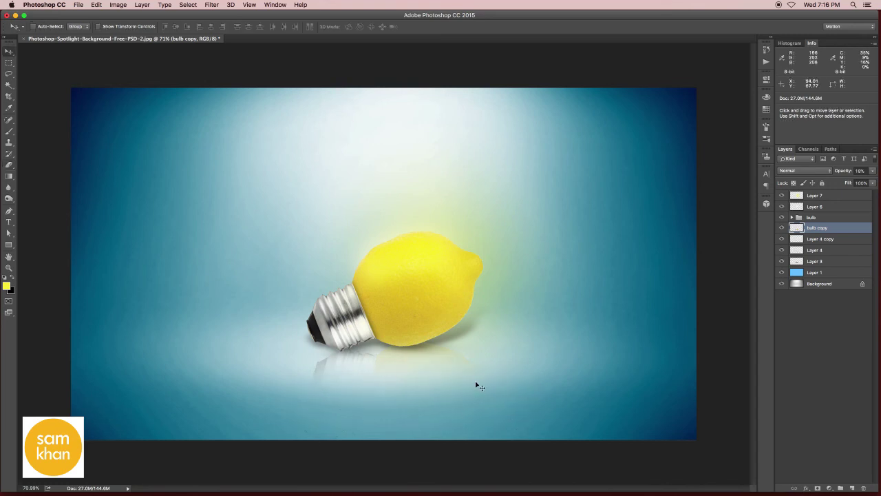
drag(478, 383, 479, 367)
Step: Preview the composite with all panels hidden, then bring the panels back
scroll(548, 365, down, 1)
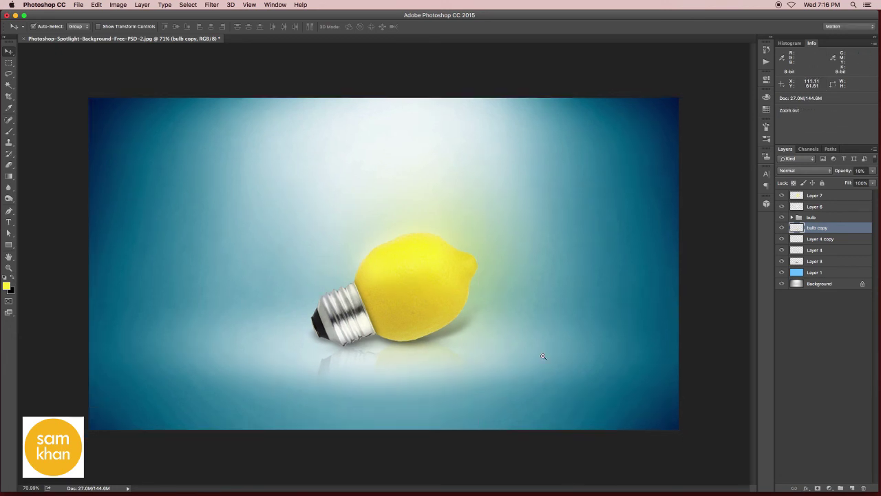
scroll(544, 359, down, 1)
key(Tab)
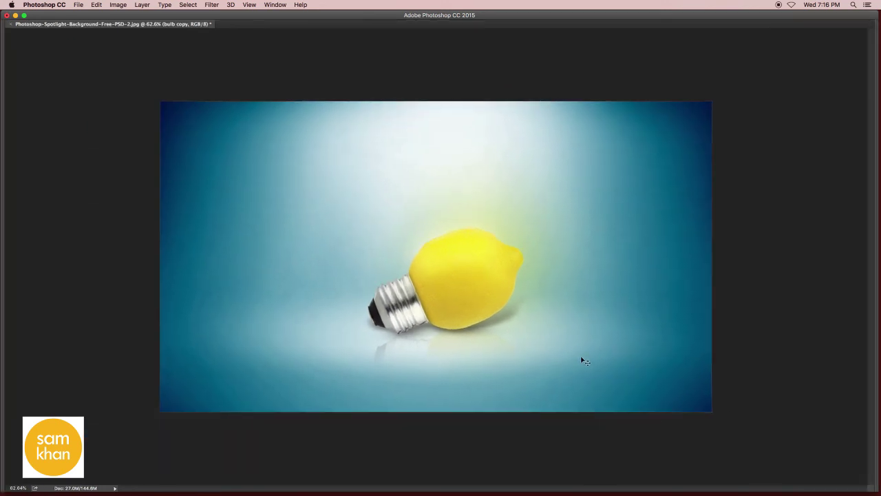
drag(581, 358, 582, 360)
key(Tab)
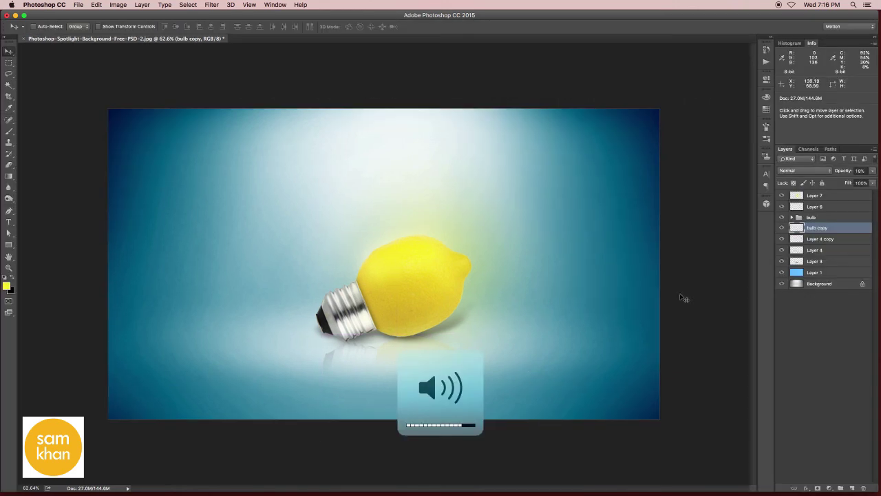
Step: Duplicate Layer 7 through Background and merge the copies into a single Layer 7 copy
click(834, 197)
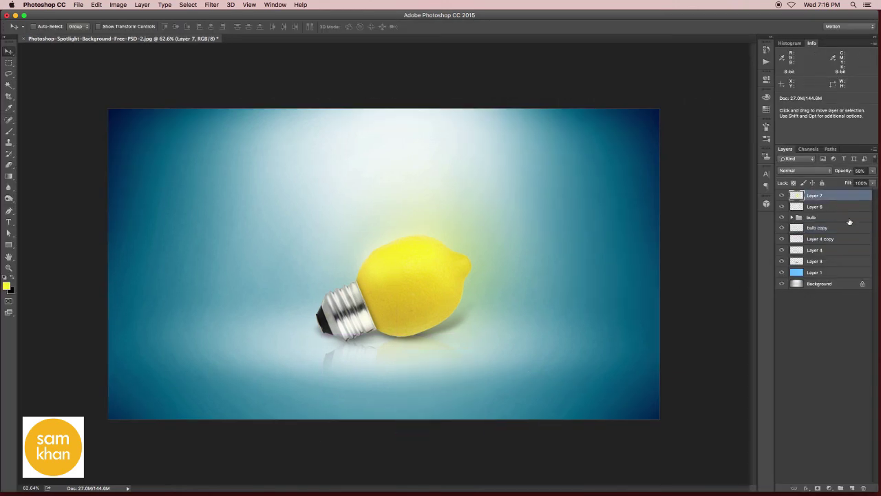
shift+click(832, 284)
drag(837, 287, 853, 489)
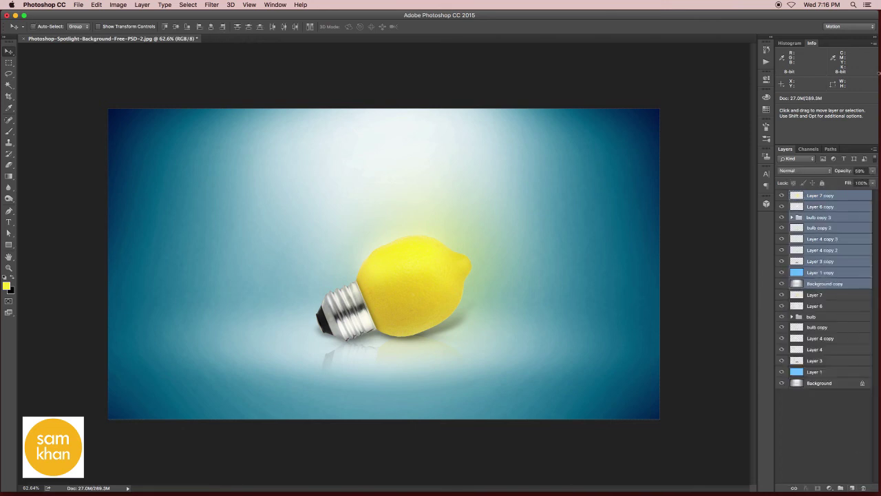
click(875, 149)
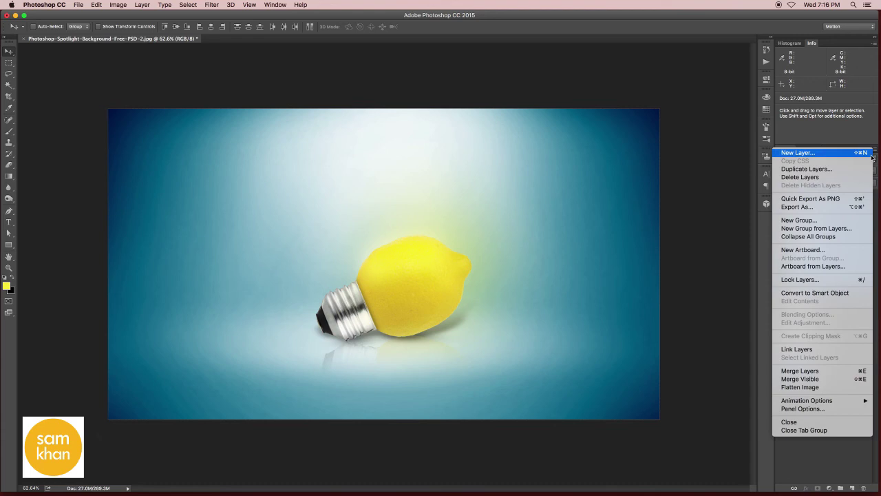
click(810, 374)
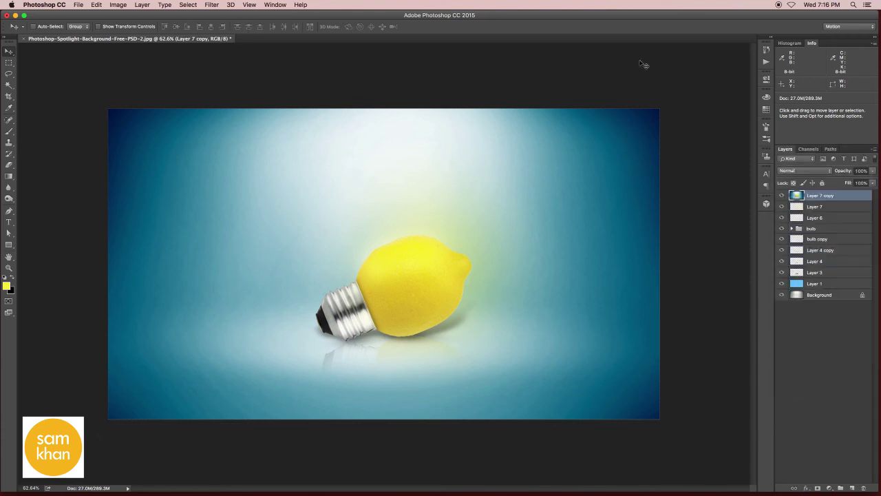
click(212, 5)
mouse_move(255, 180)
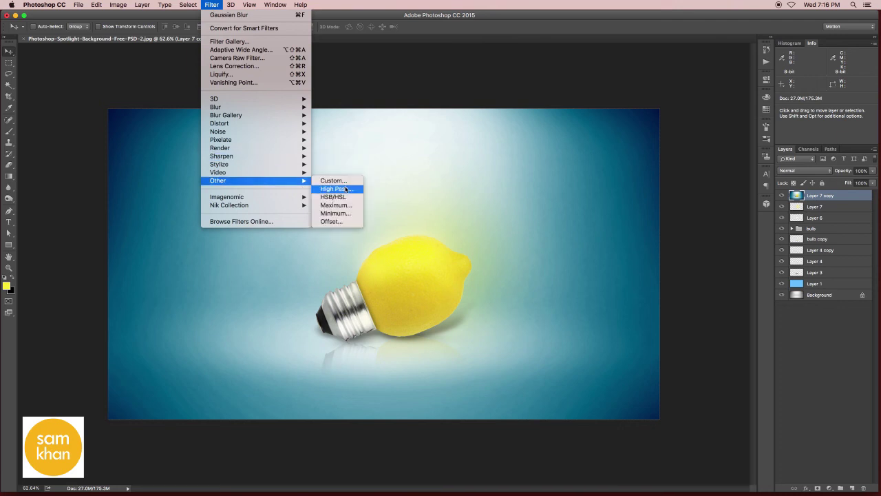
Step: Apply High Pass at a 9.1-pixel radius to Layer 7 copy and blend it in Overlay
click(345, 188)
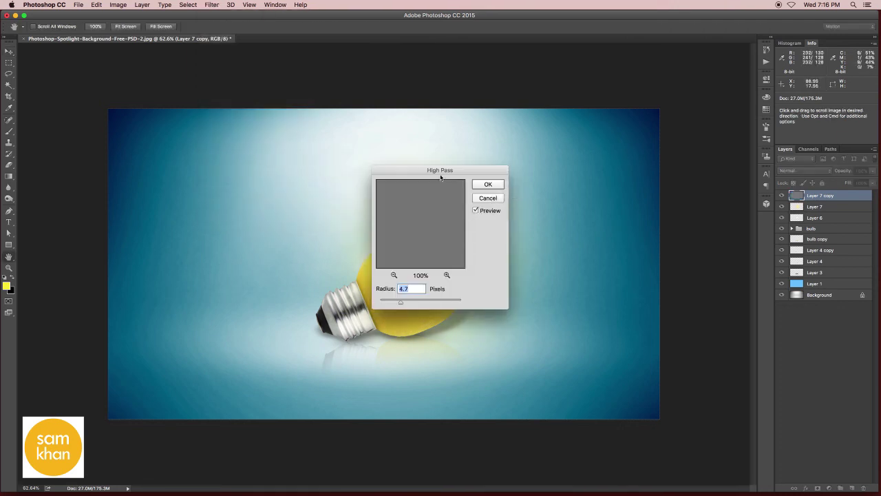
drag(447, 170, 520, 168)
click(482, 300)
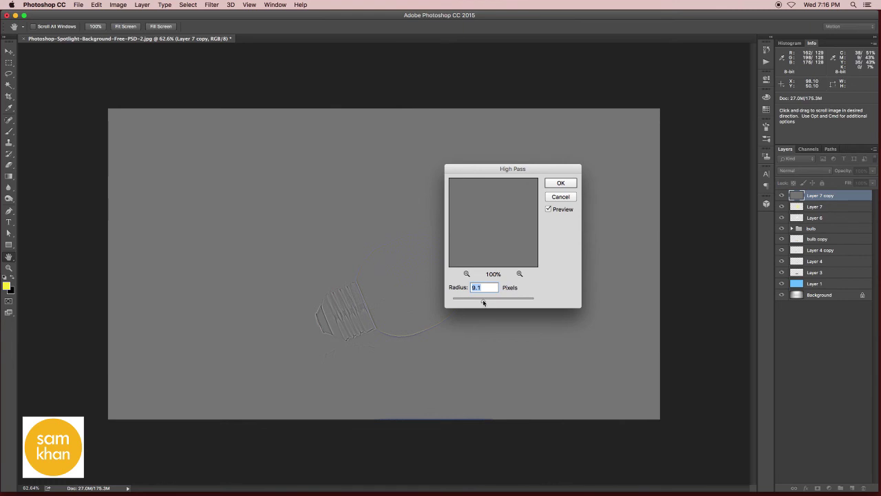
click(560, 183)
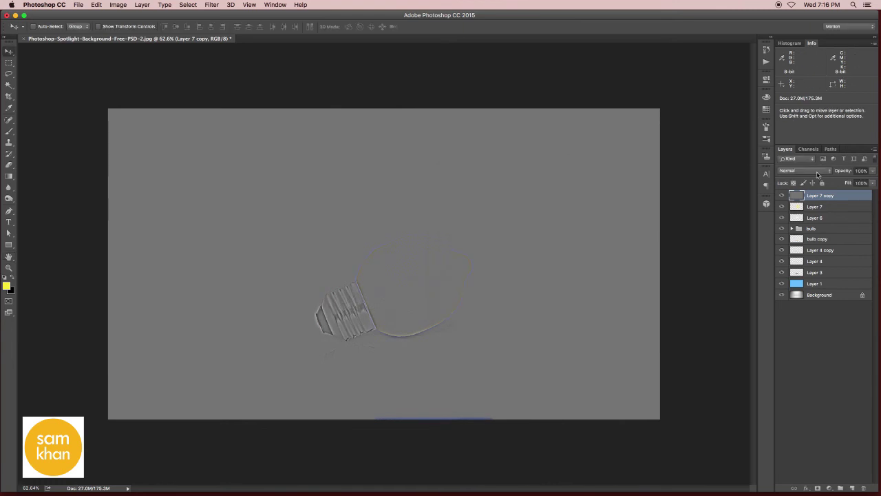
click(805, 170)
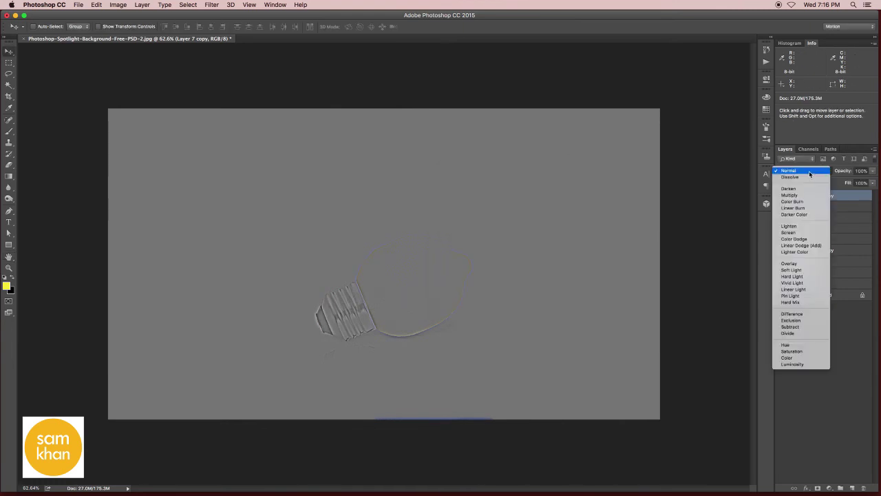
click(789, 263)
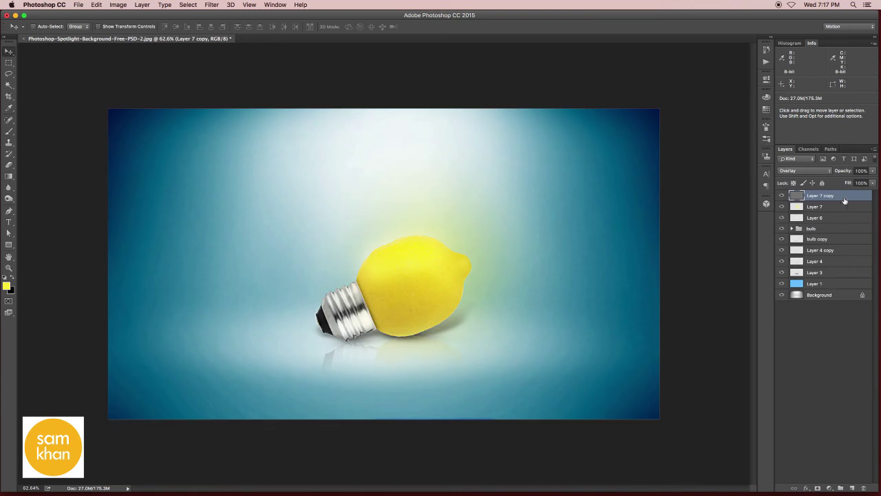
click(781, 196)
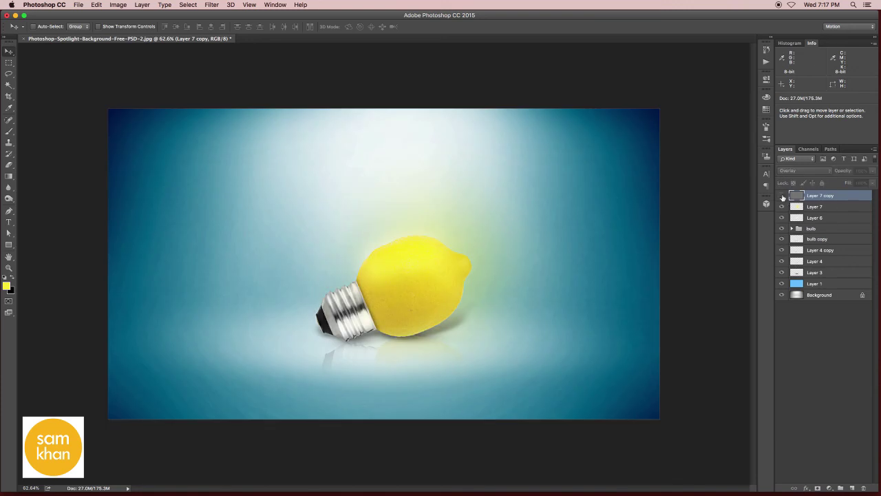
Step: Toggle Layer 7 copy's sharpening on and off to compare, then view the image without panels
click(781, 196)
scroll(416, 303, up, 3)
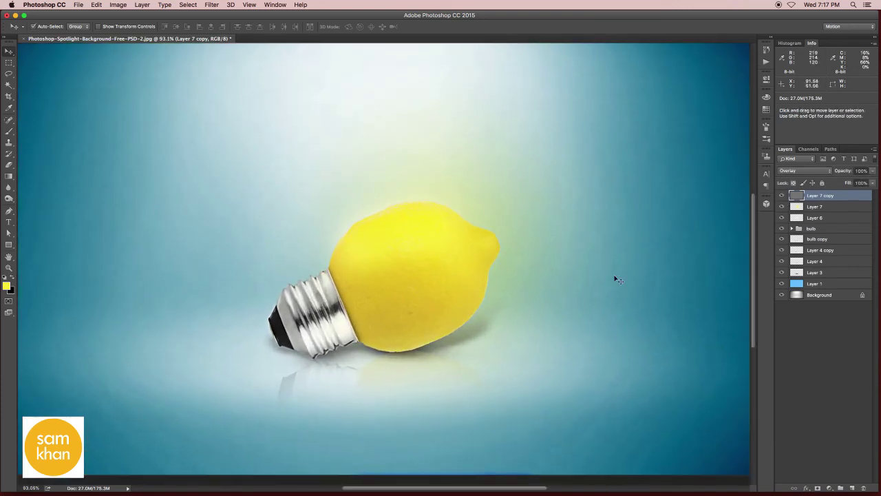
click(781, 196)
click(781, 196)
scroll(659, 196, down, 1)
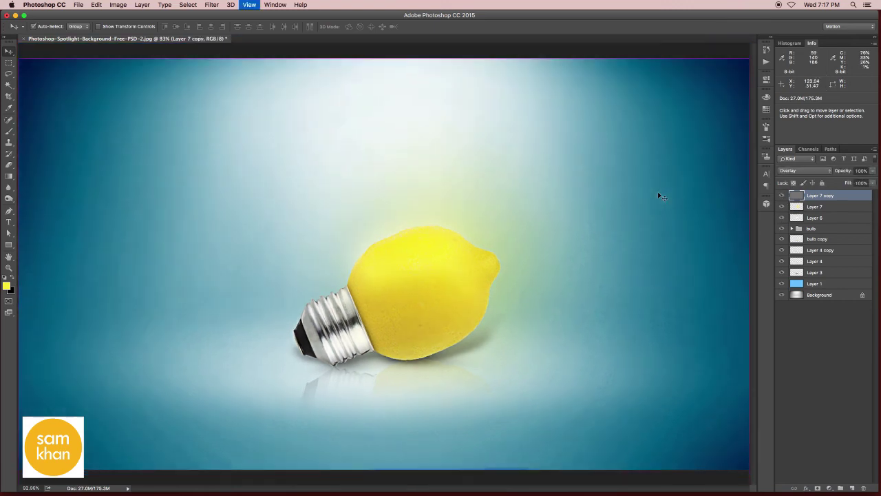
key(Tab)
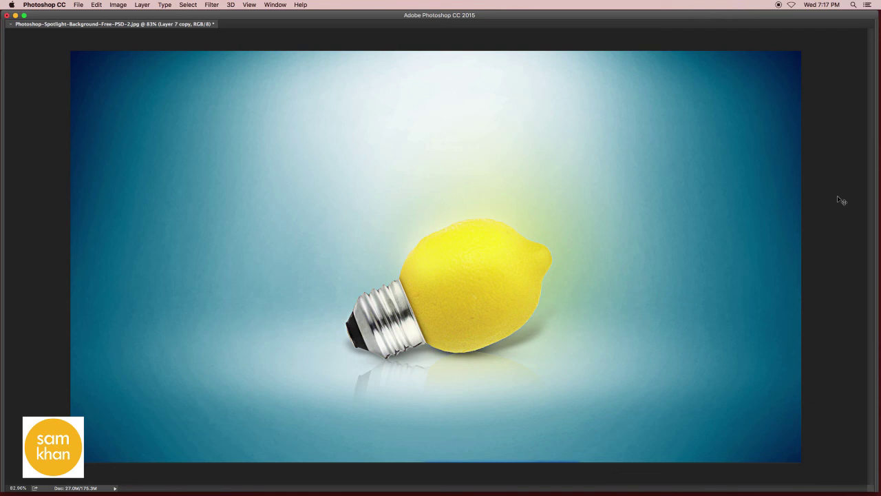
key(Tab)
key(Tab)
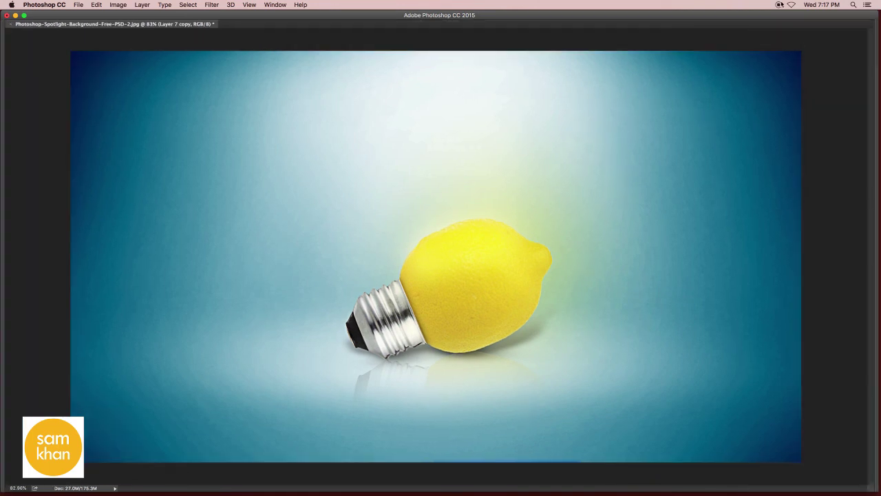